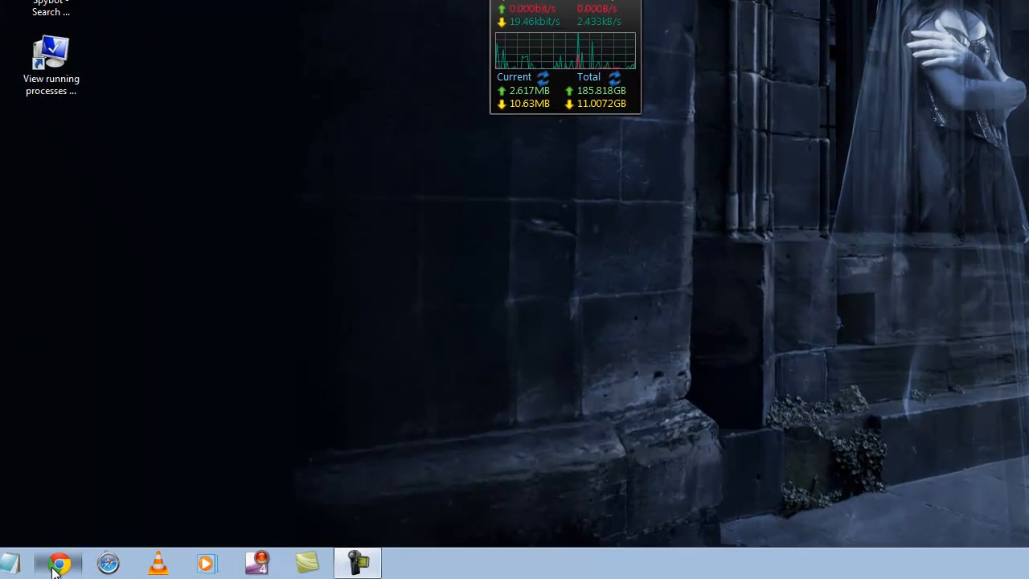
- Open the Chrome browser and search Google for "immigrant song midi"
click(145, 569)
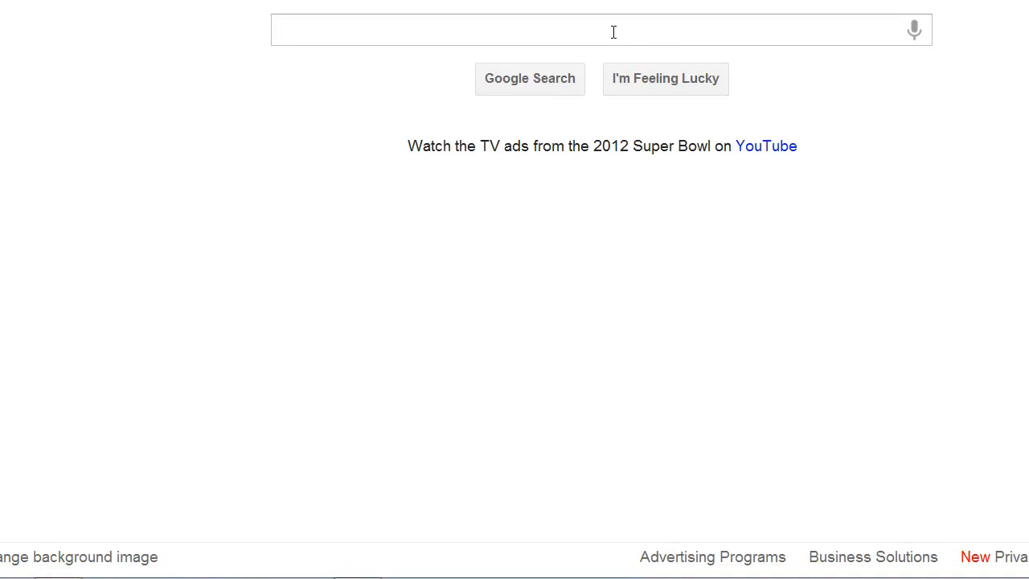
text(i)
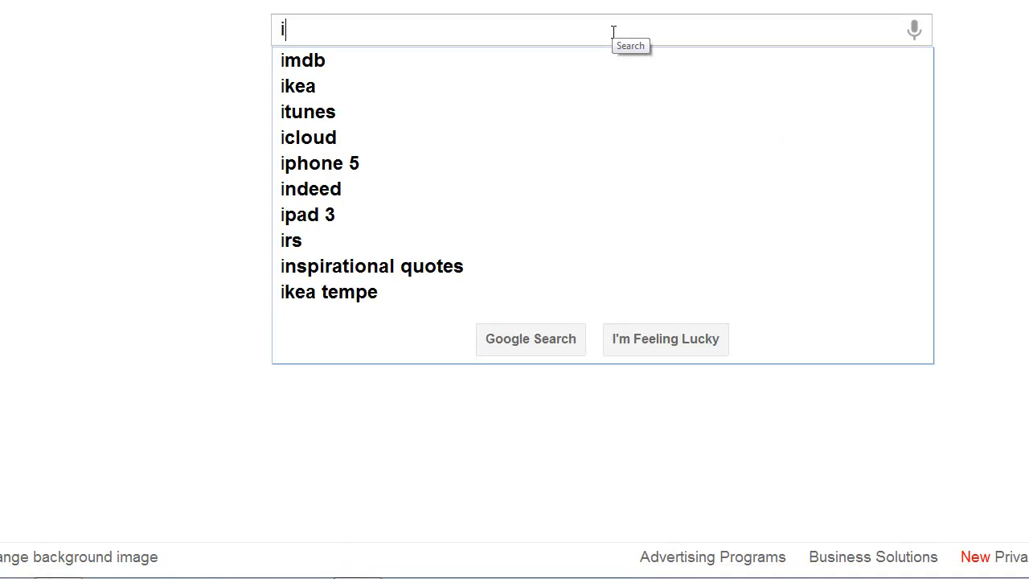
text(mmig)
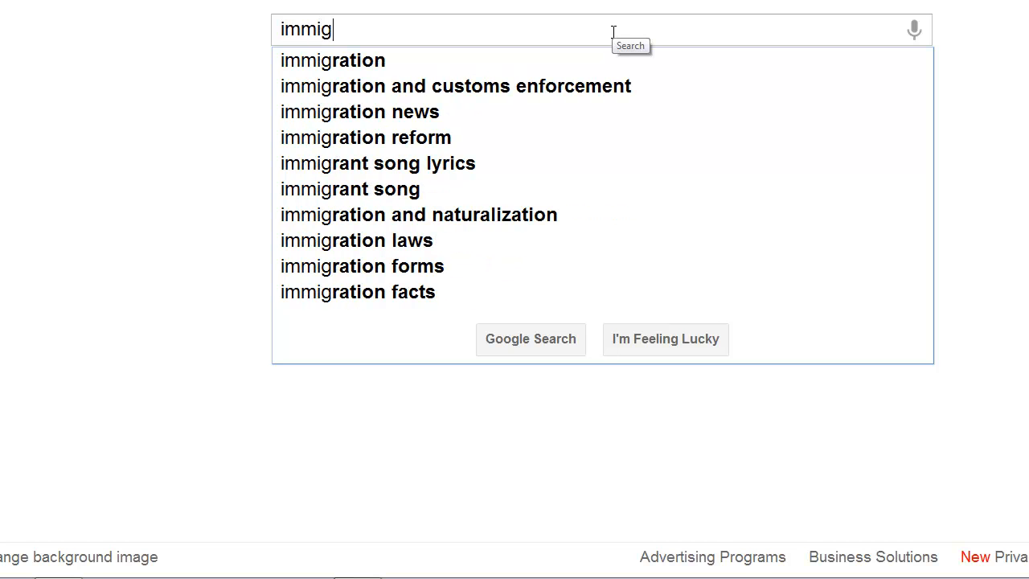
text(rant song midi)
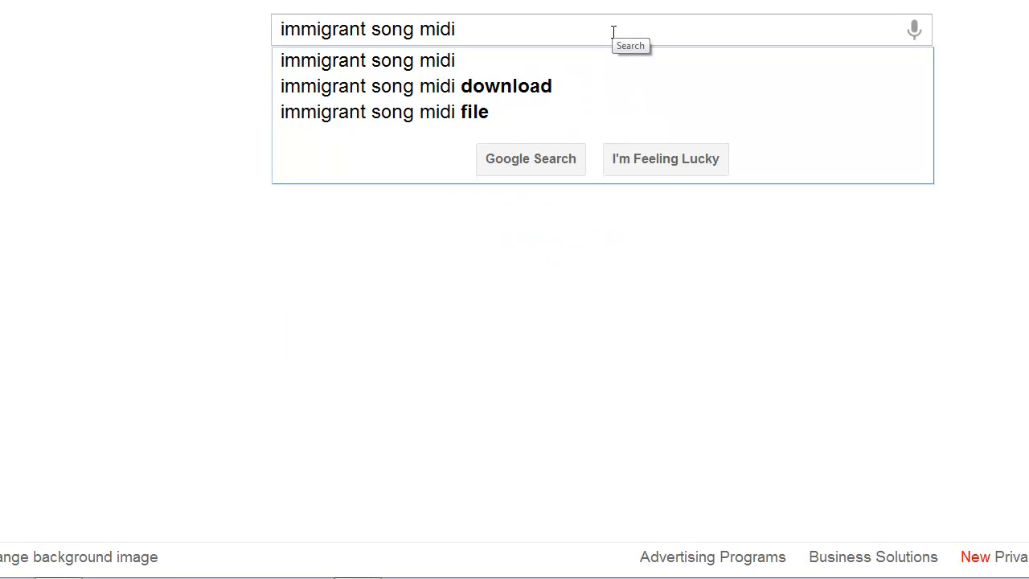
key(Return)
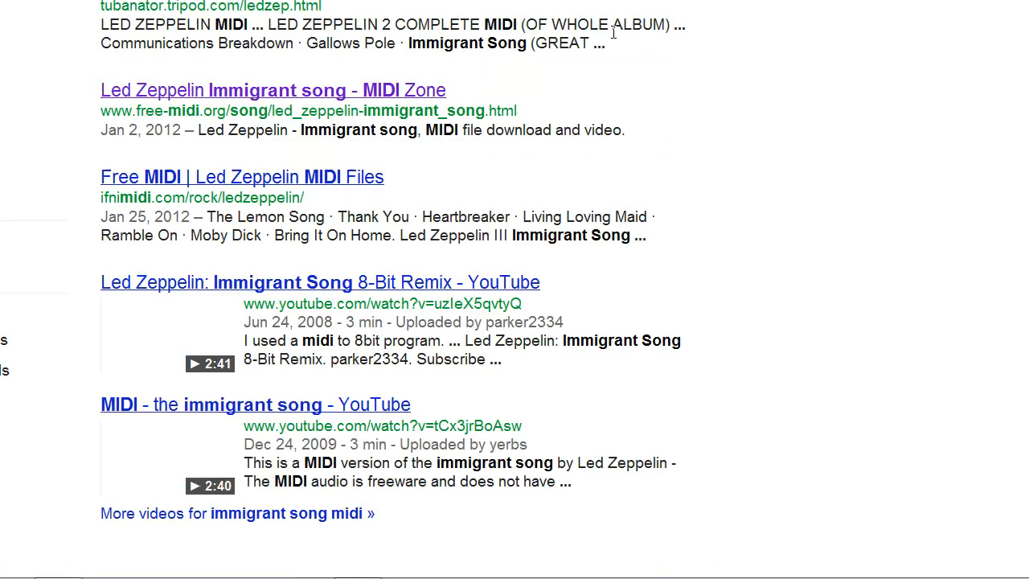
- Open the "Led Zeppelin Immigrant song - MIDI Zone" page from the search results
click(313, 0)
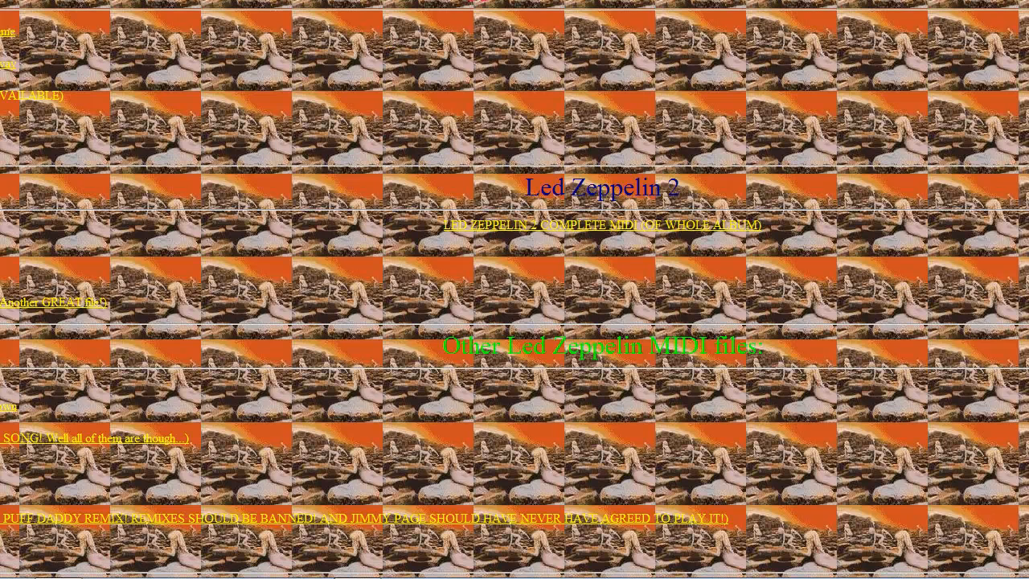
key(alt+Left)
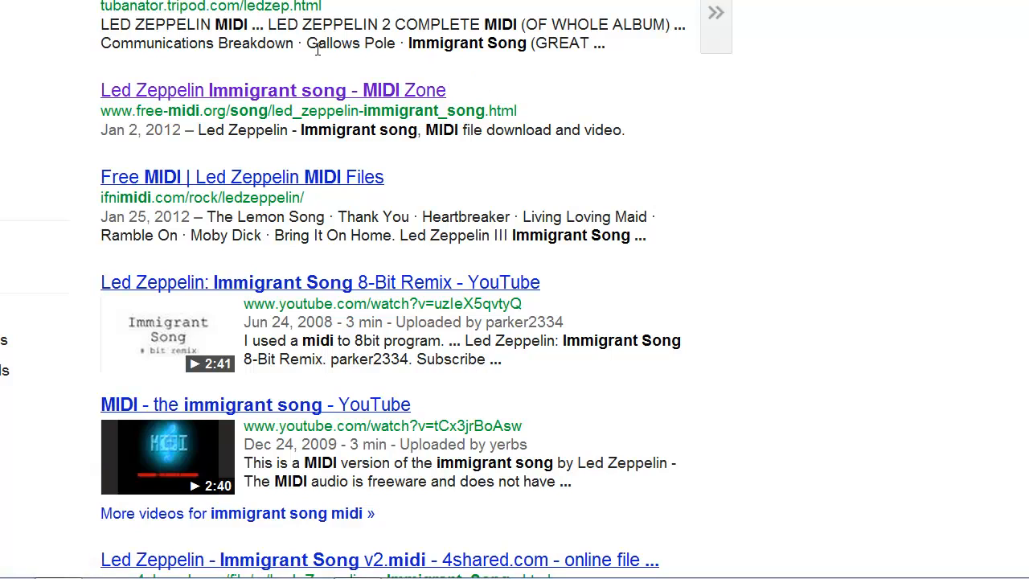
click(282, 93)
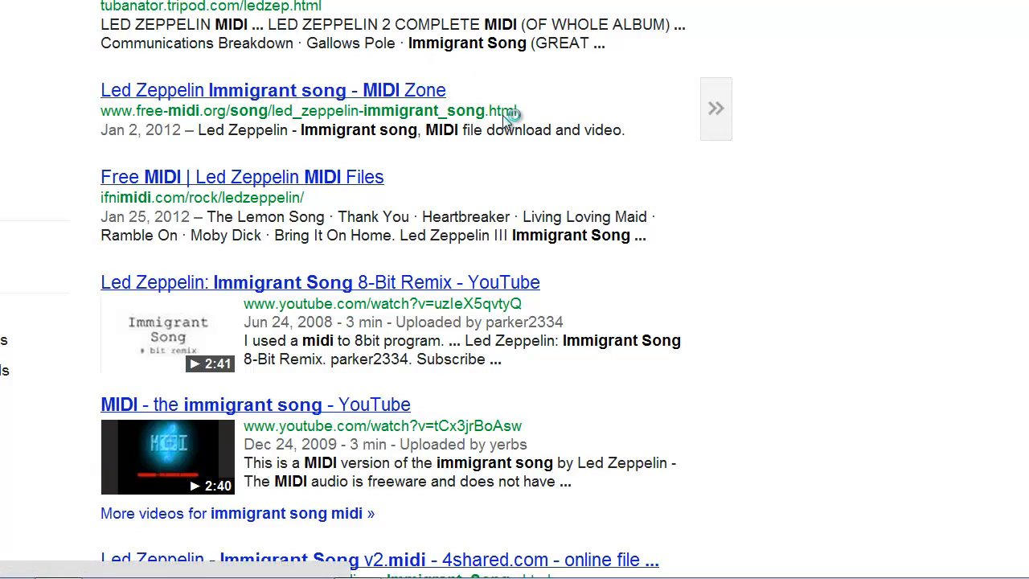
- Download the MIDI file as led_zeppelin-immigrant_song into Downloads, replacing the existing copy, and close the browser
right_click(549, 1)
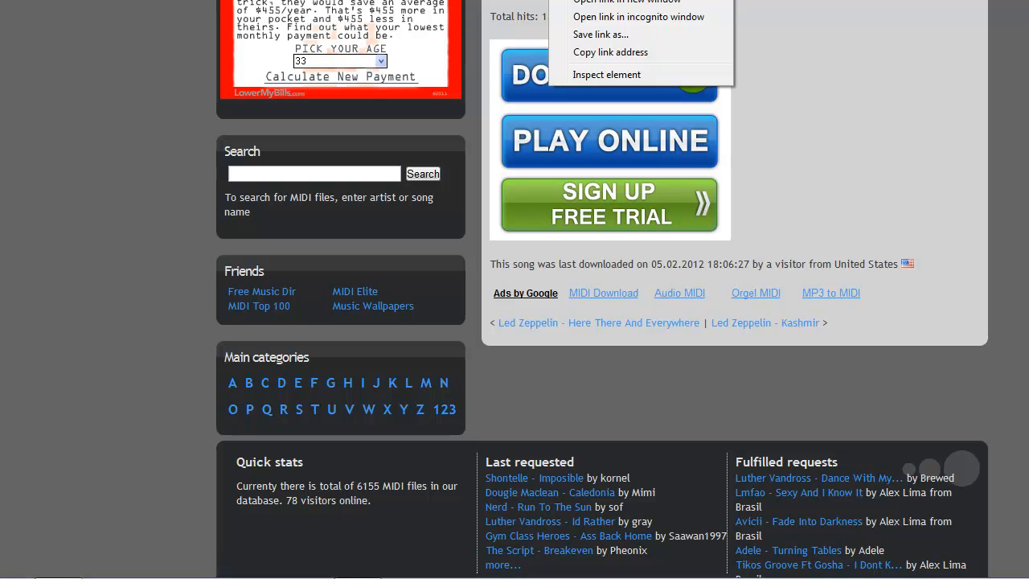
click(617, 36)
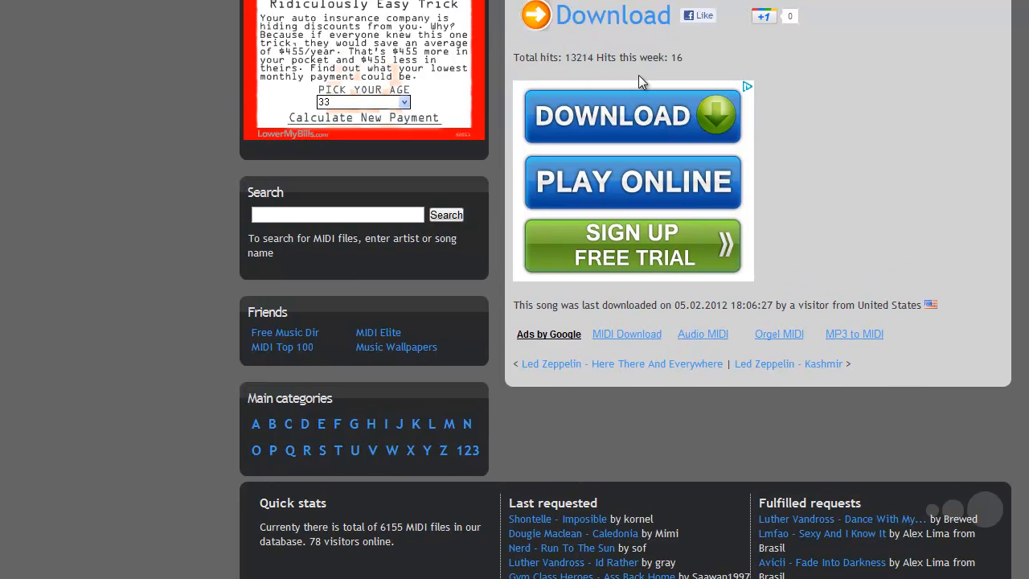
click(306, 111)
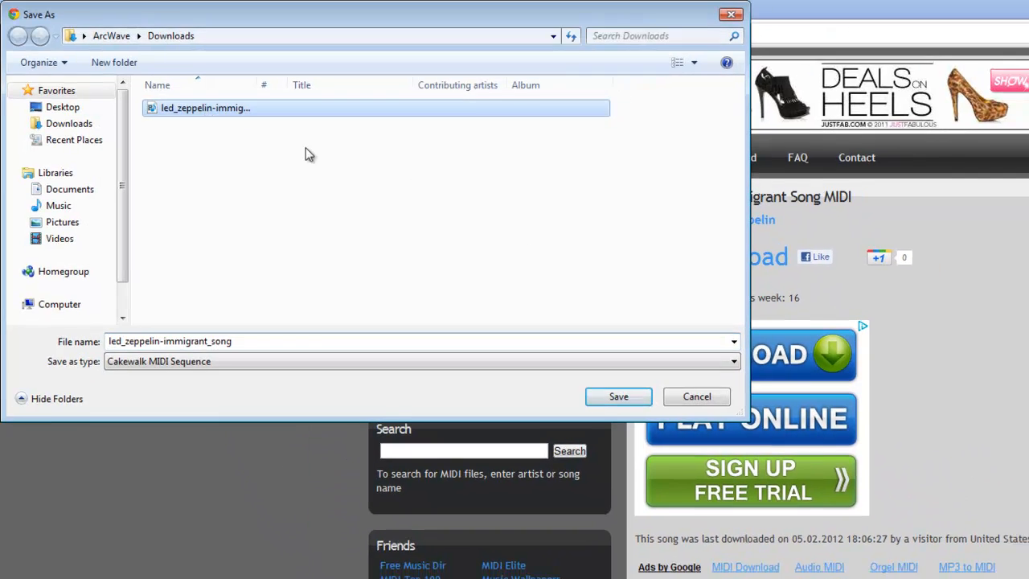
click(635, 407)
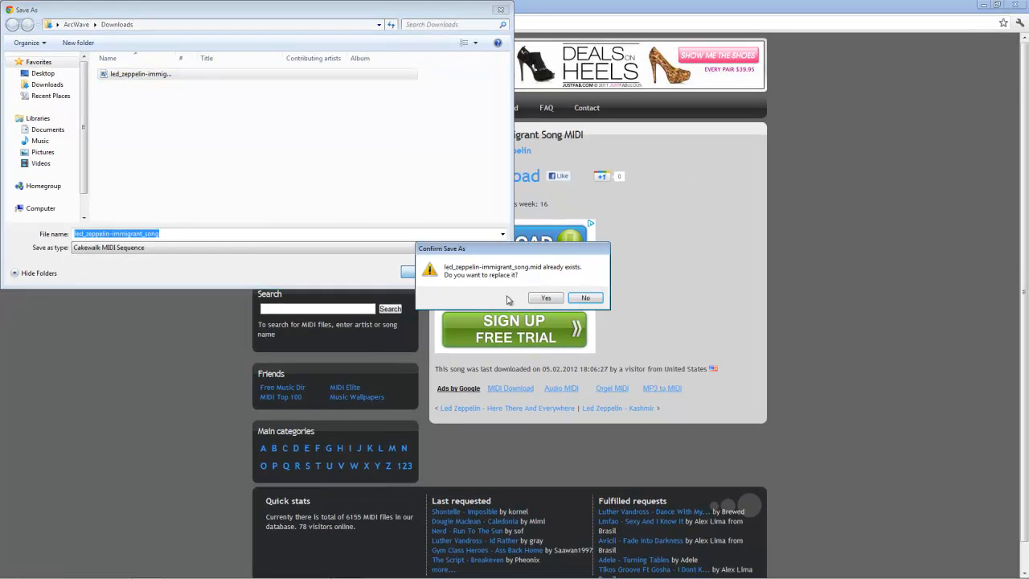
click(544, 298)
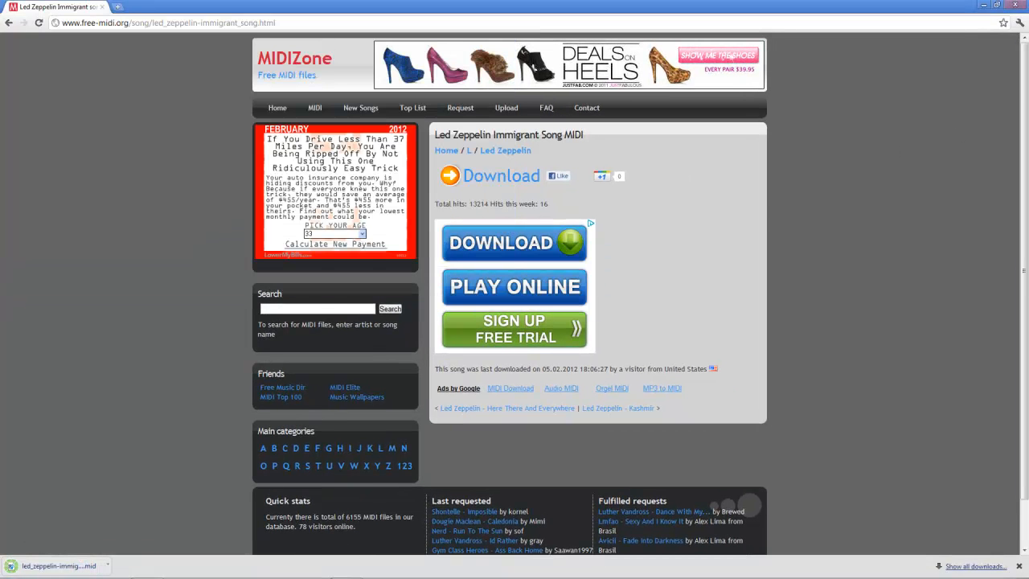
click(1018, 5)
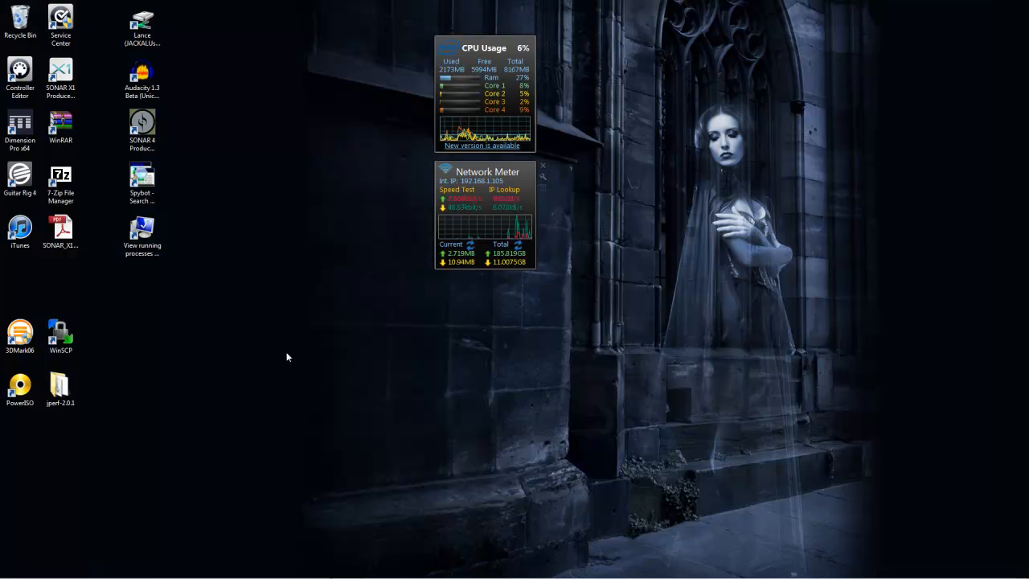
- Switch to SONAR X1 Producer with the SD3 MultiTrack project
mouse_move(115, 569)
click(47, 568)
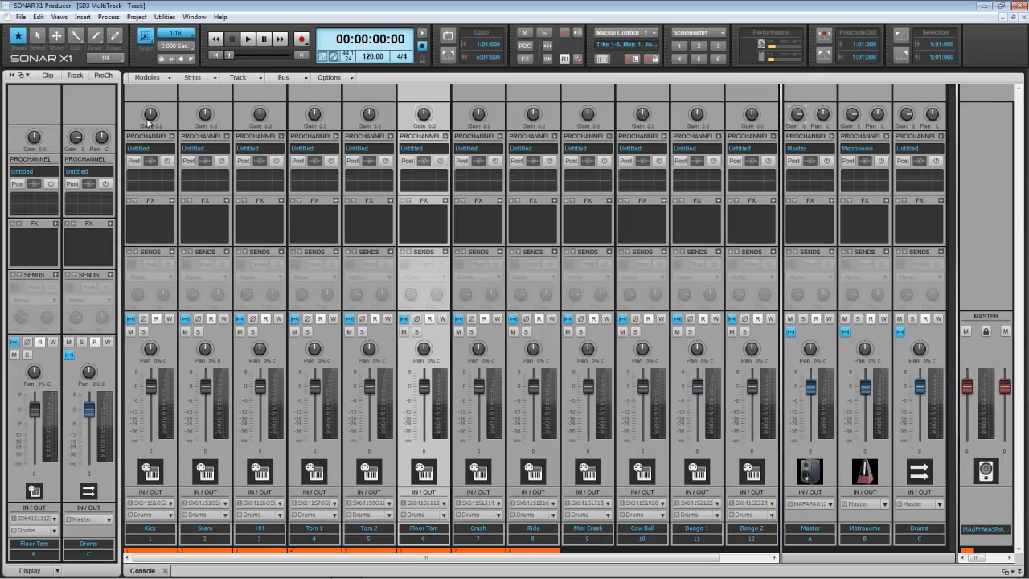
click(22, 17)
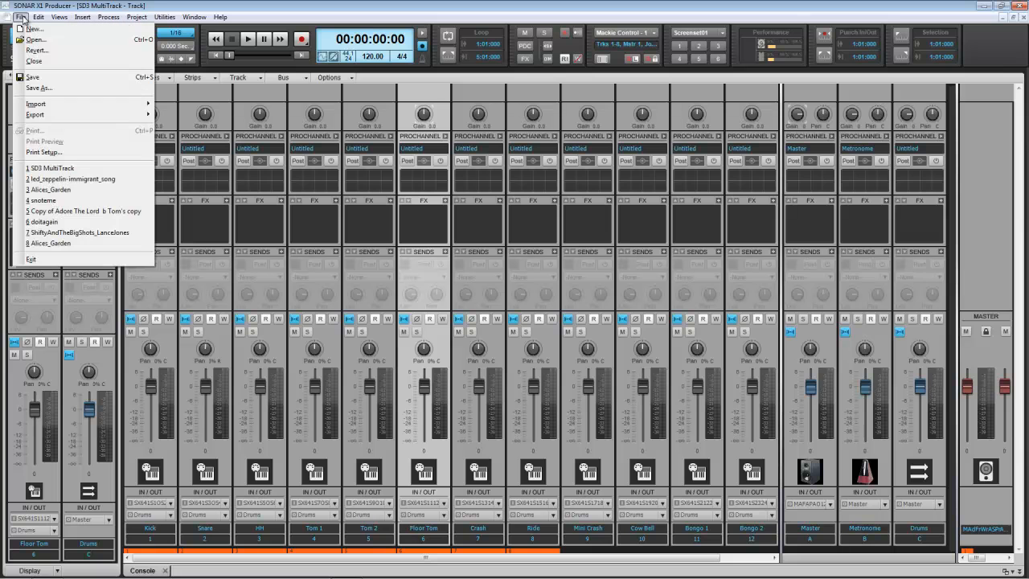
mouse_move(42, 113)
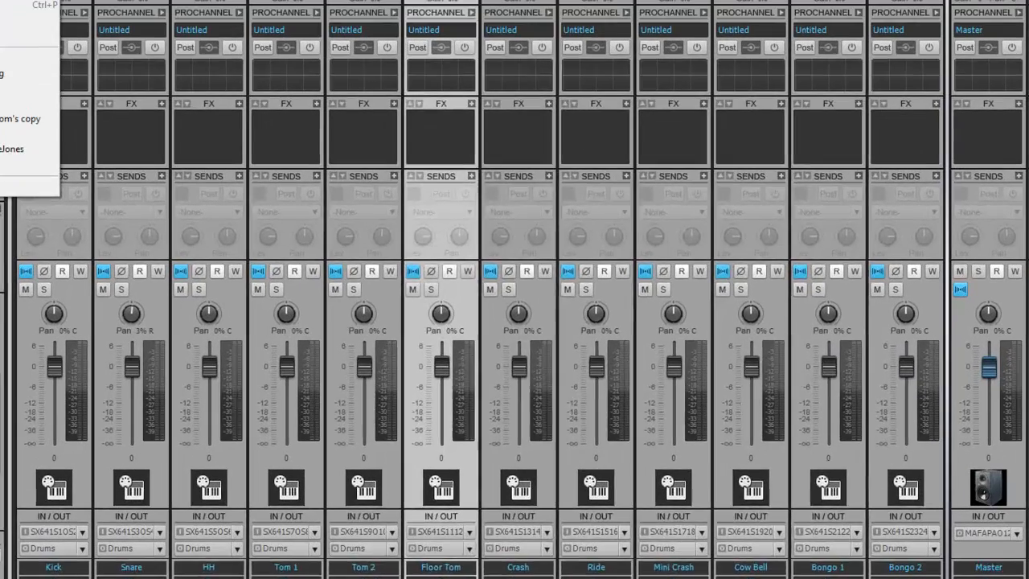
click(68, 39)
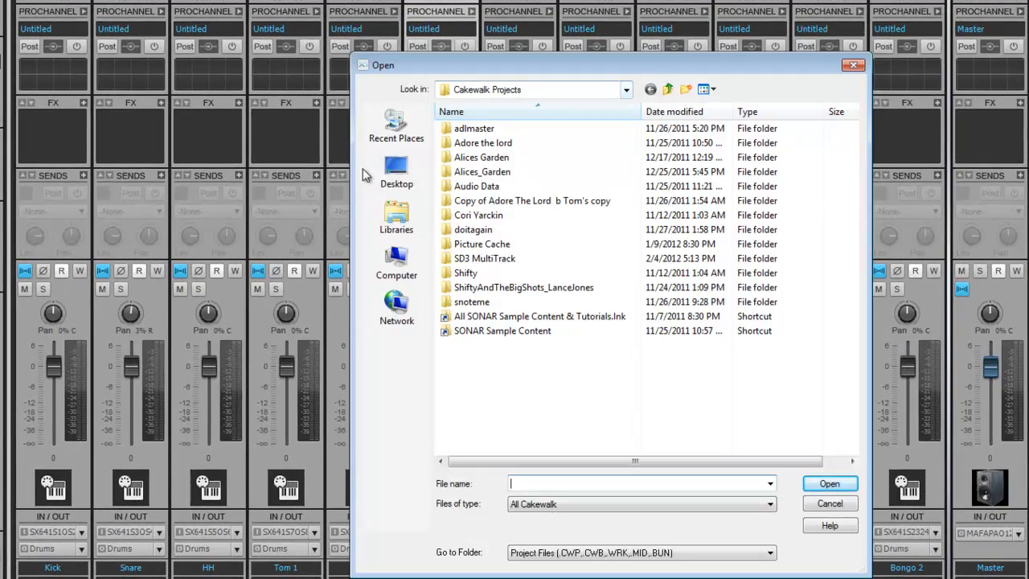
click(829, 503)
- Find led_zeppelin-immigrant_song in the Windows Downloads folder and open it with SONARPDR.EXE
key(super)
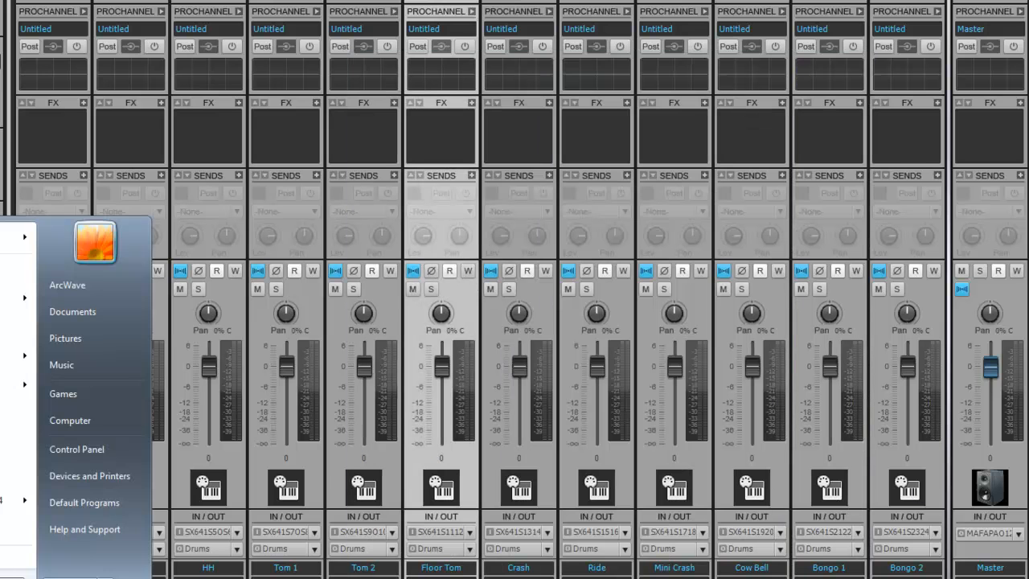
click(92, 313)
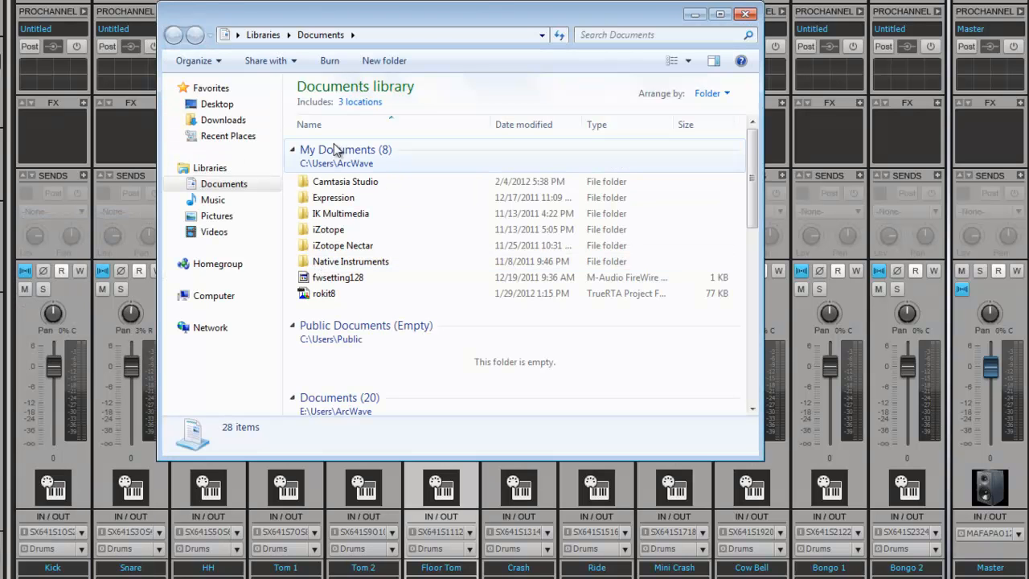
click(211, 124)
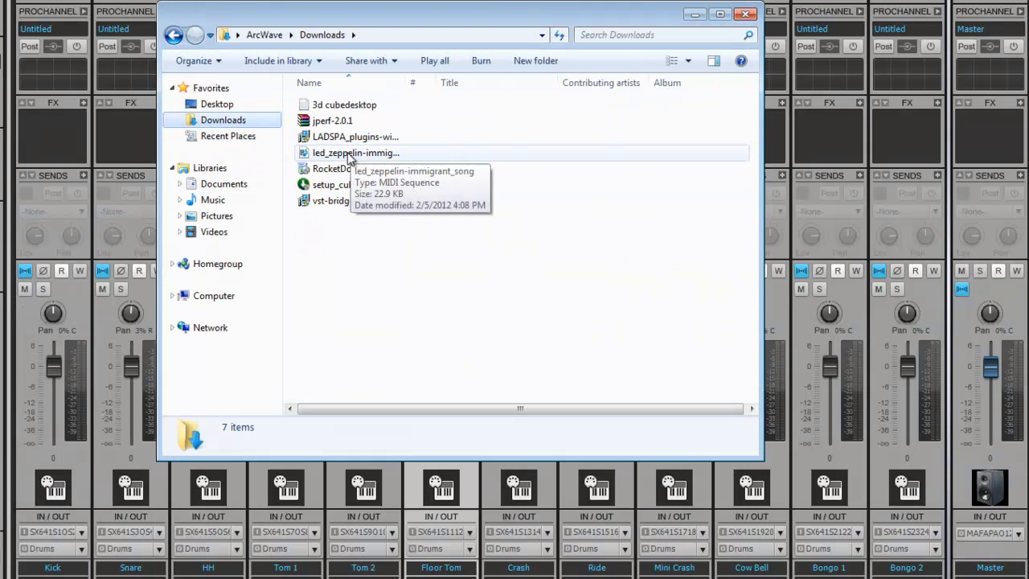
right_click(358, 153)
mouse_move(405, 229)
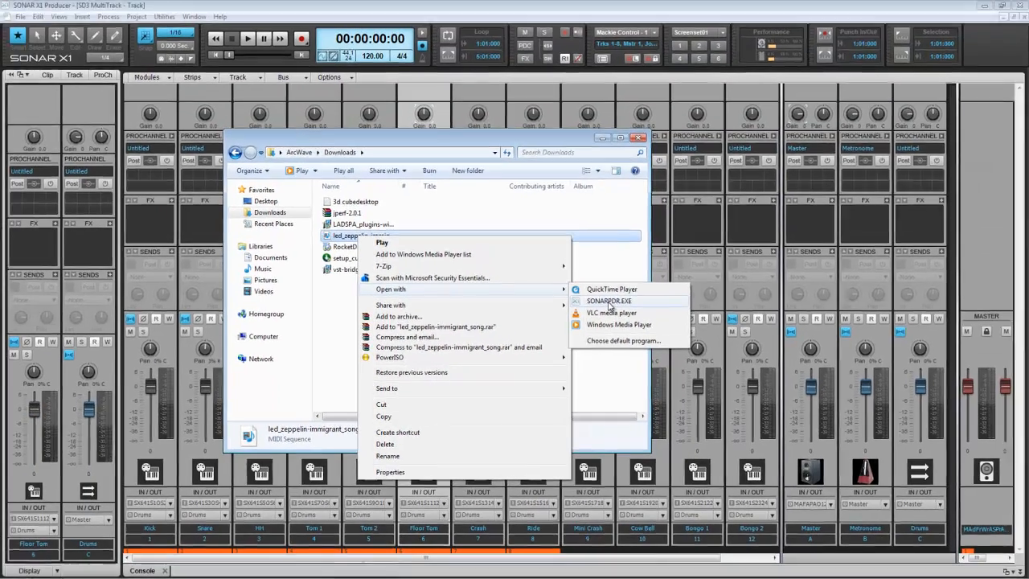
click(609, 302)
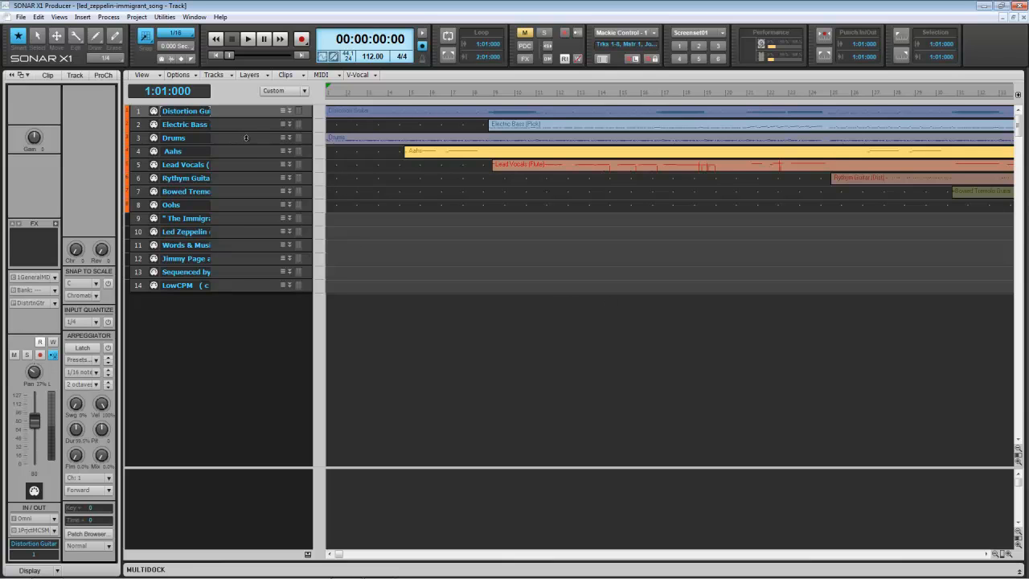
- Copy the whole Drums clip from track 3, including events in tracks, tempo changes and meter/key changes
click(246, 137)
click(337, 138)
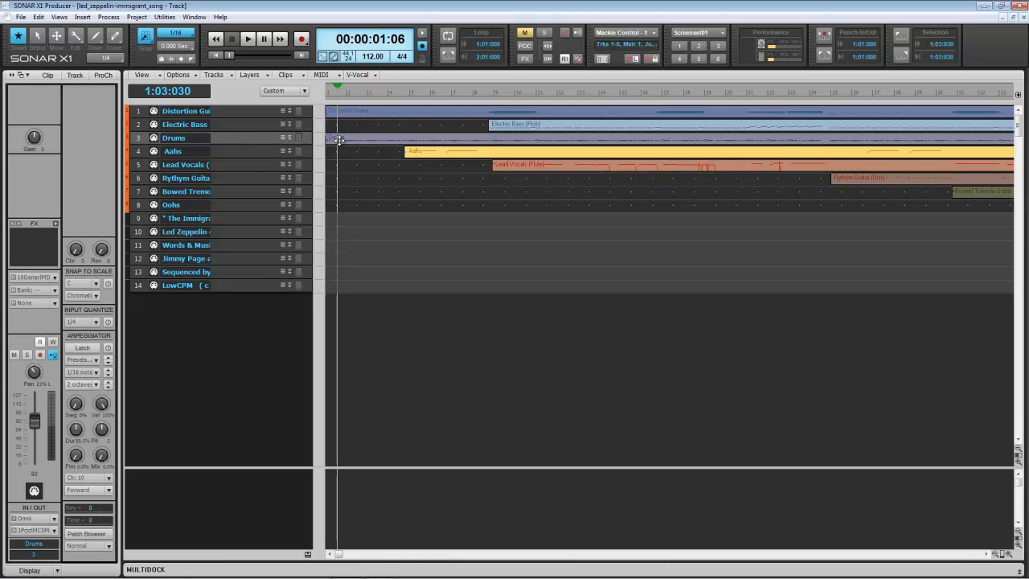
click(339, 140)
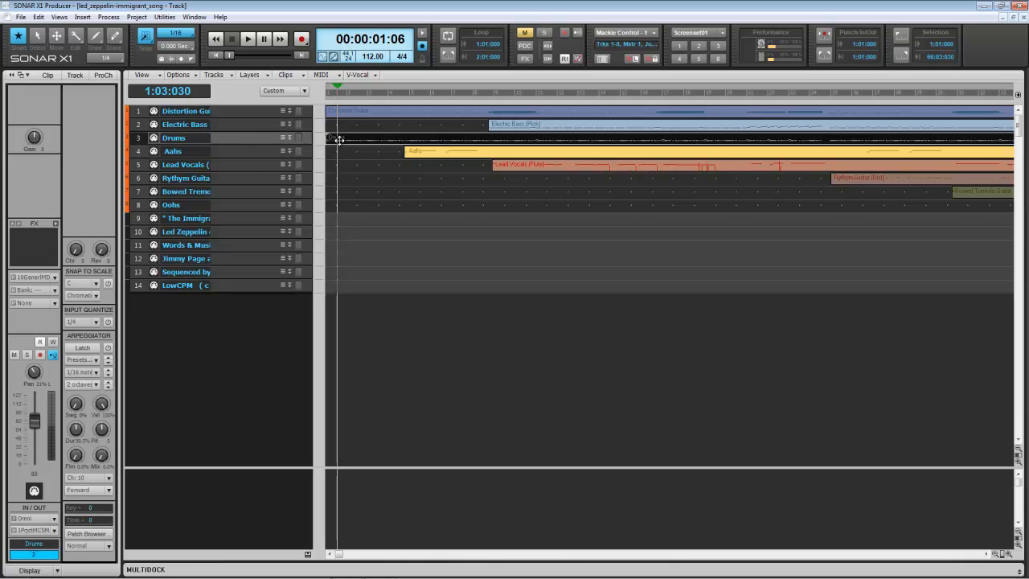
right_click(339, 138)
mouse_move(358, 146)
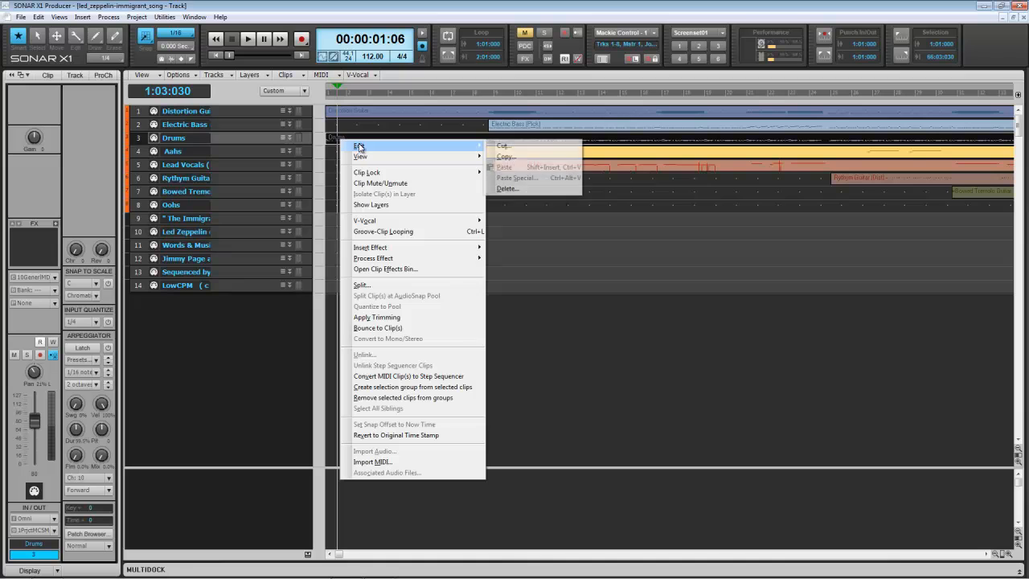
click(511, 158)
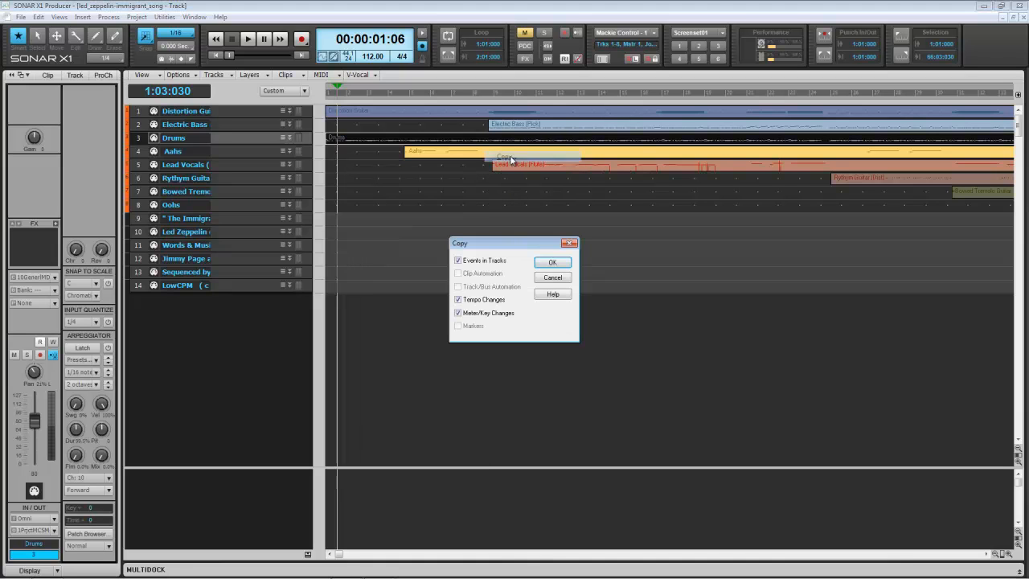
click(553, 266)
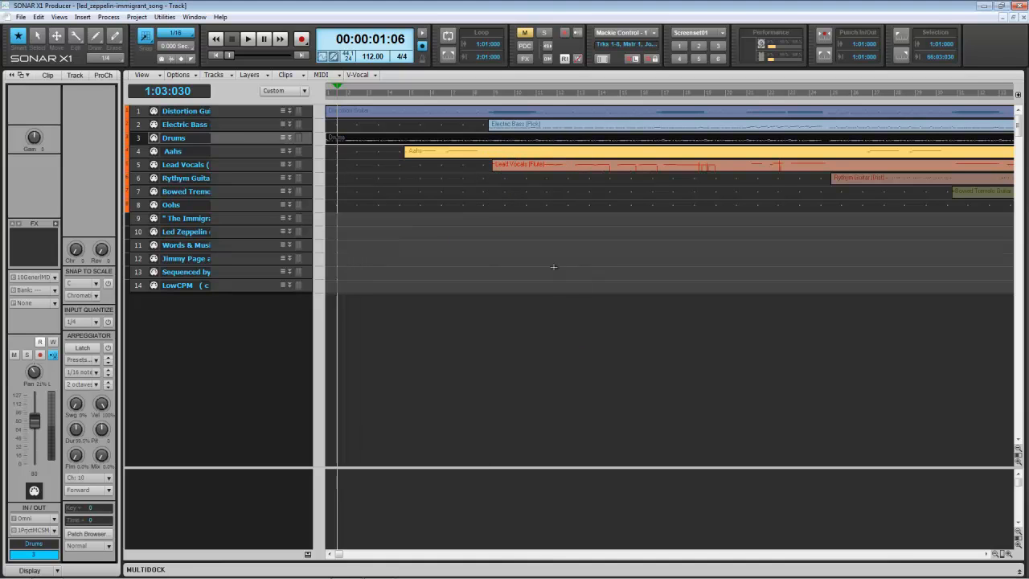
- Close the led_zeppelin-immigrant_song project, then reveal the SD3 MultiTrack track view above the console and expand the Drum Kit folder
click(1023, 20)
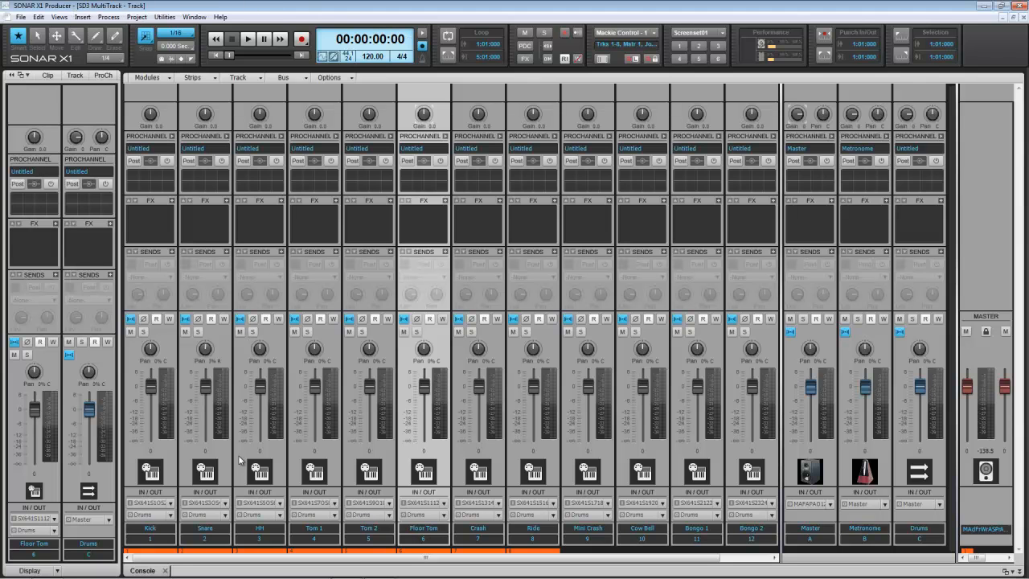
double_click(142, 570)
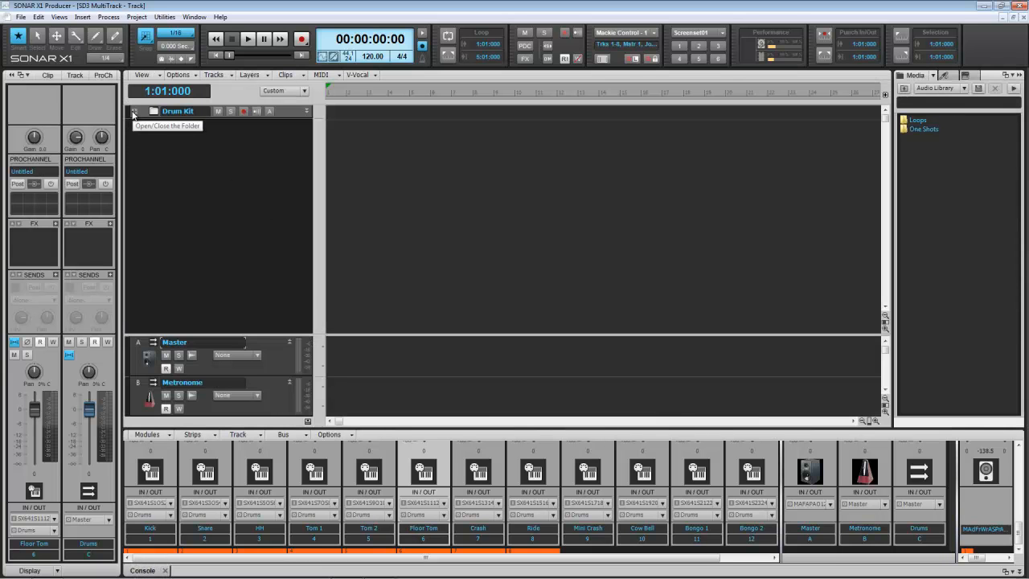
click(135, 112)
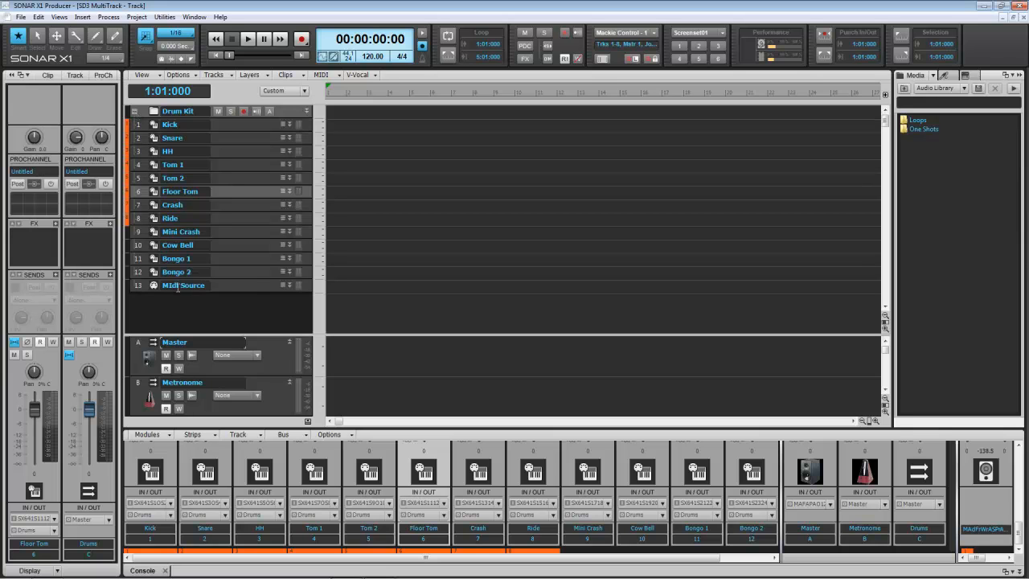
- Paste the copied Drums clip into the MIdi Source track and move it to the start of the timeline
click(226, 285)
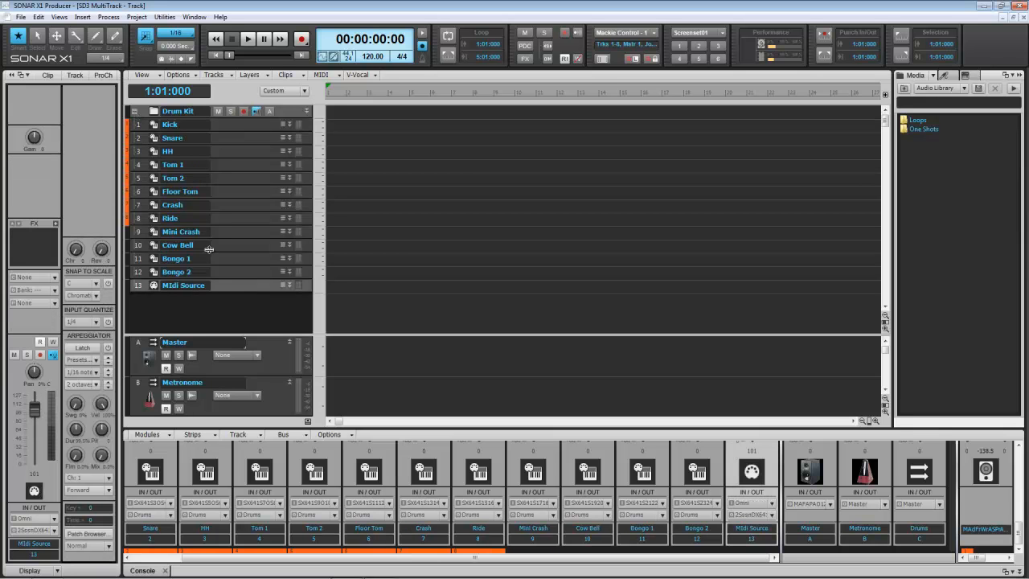
click(339, 286)
click(332, 284)
right_click(333, 284)
mouse_move(358, 291)
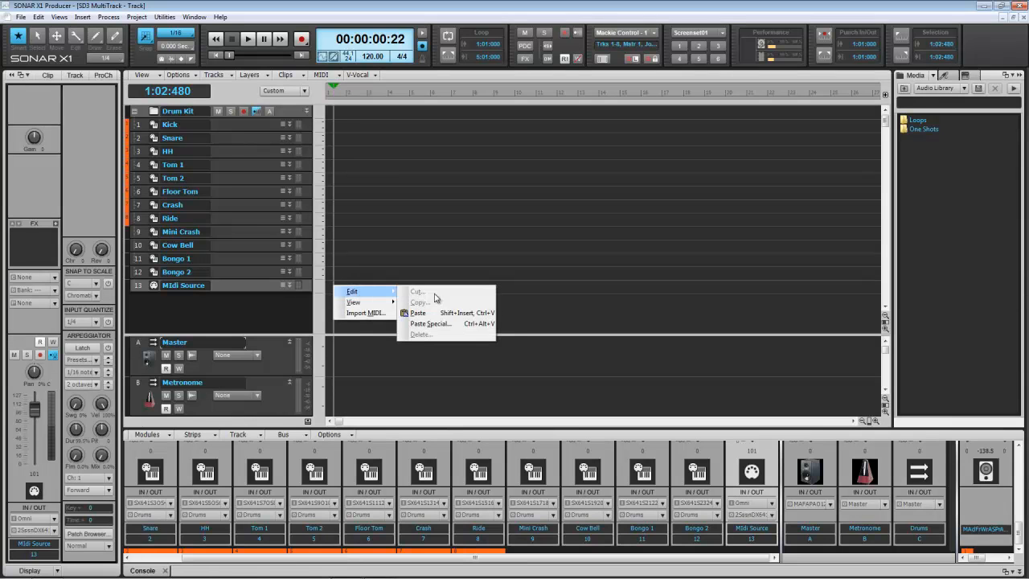
click(419, 312)
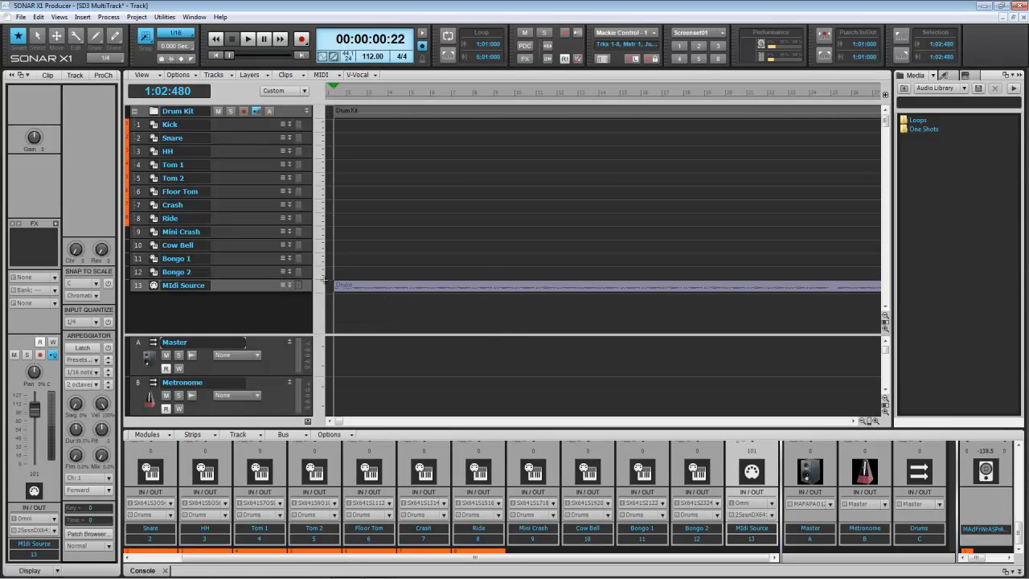
drag(341, 287, 333, 292)
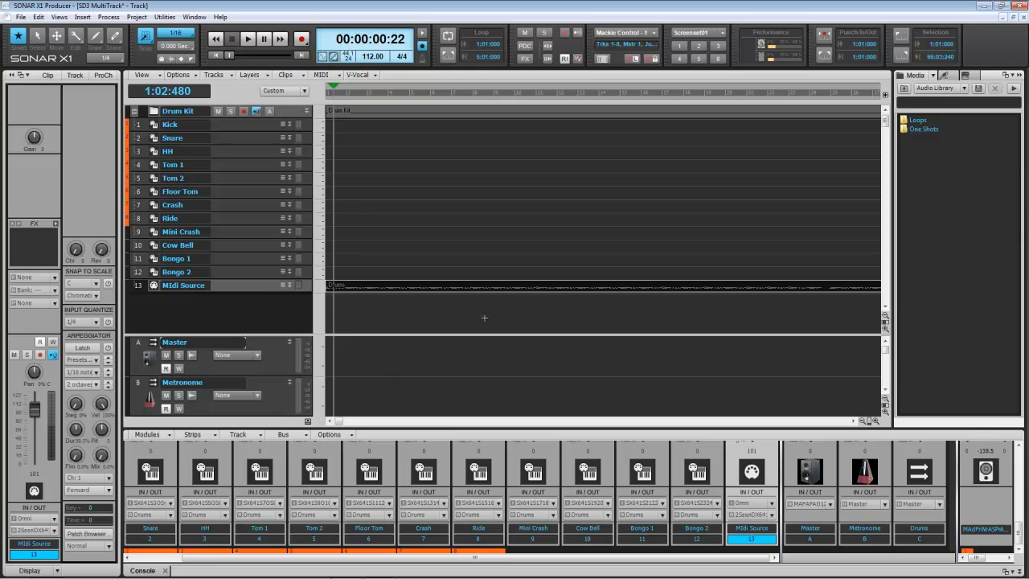
- Play the project's opening bars twice to hear the pasted drum part with the current kit
click(247, 40)
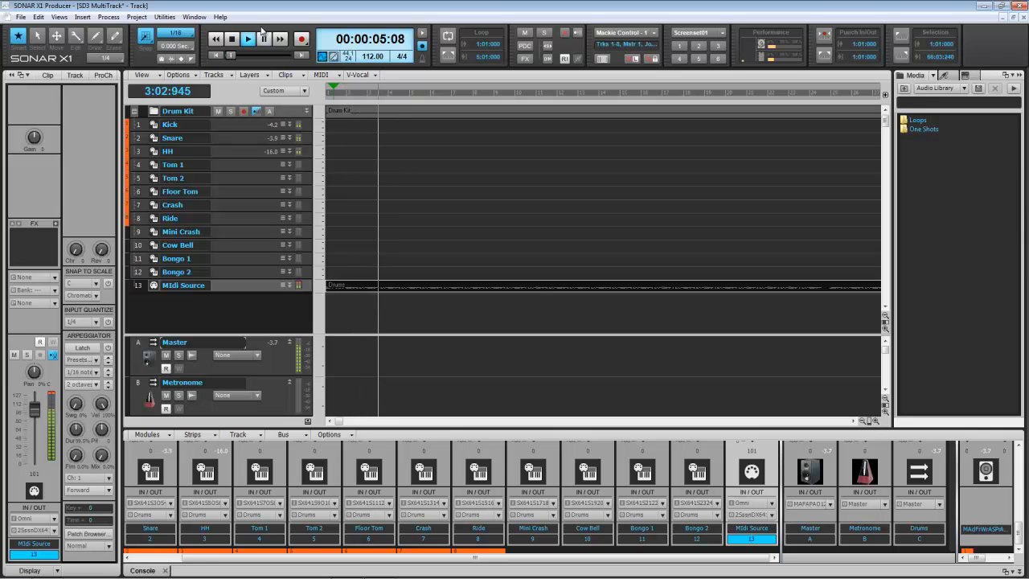
key(space)
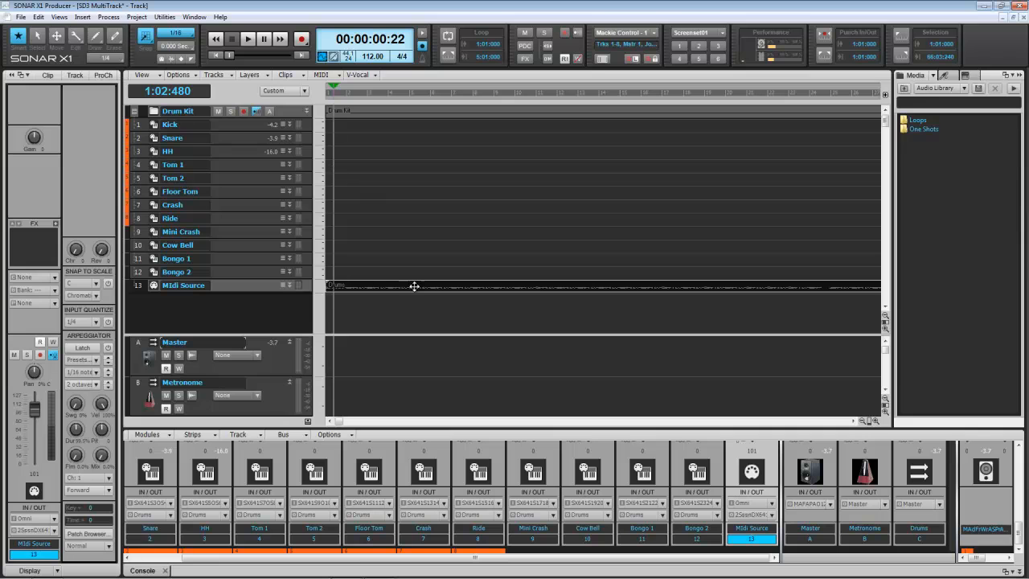
click(248, 39)
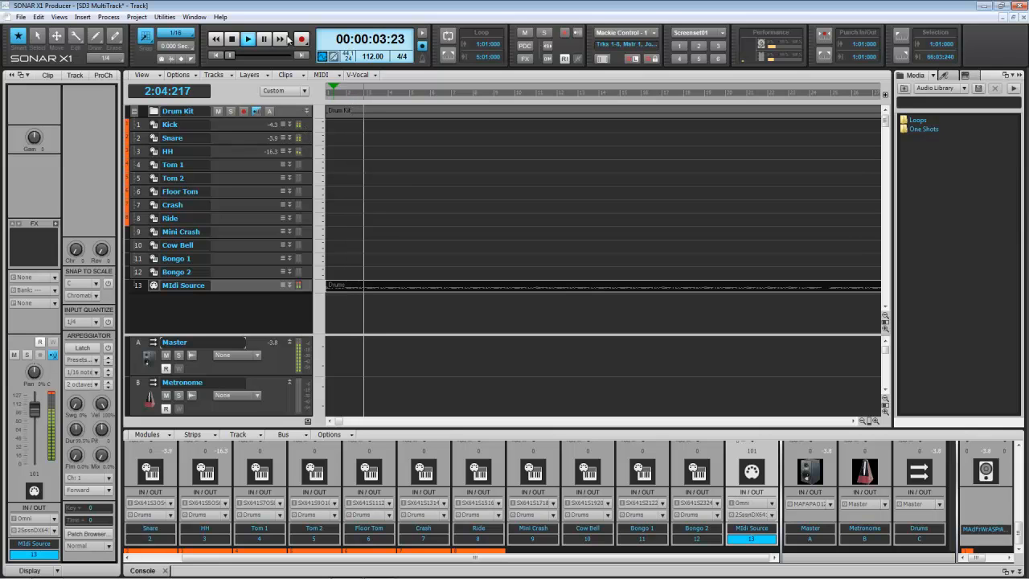
click(234, 41)
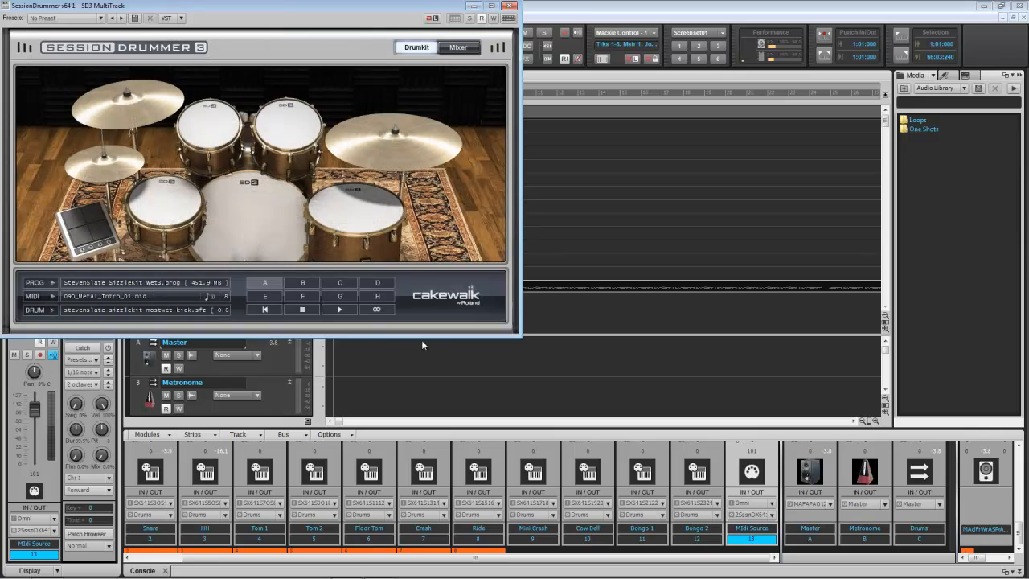
- Load the acoustic kit StevenSlate_OldZepKit_Wet1 as the Session Drummer 3 program and close the Program Browser
drag(285, 11, 639, 117)
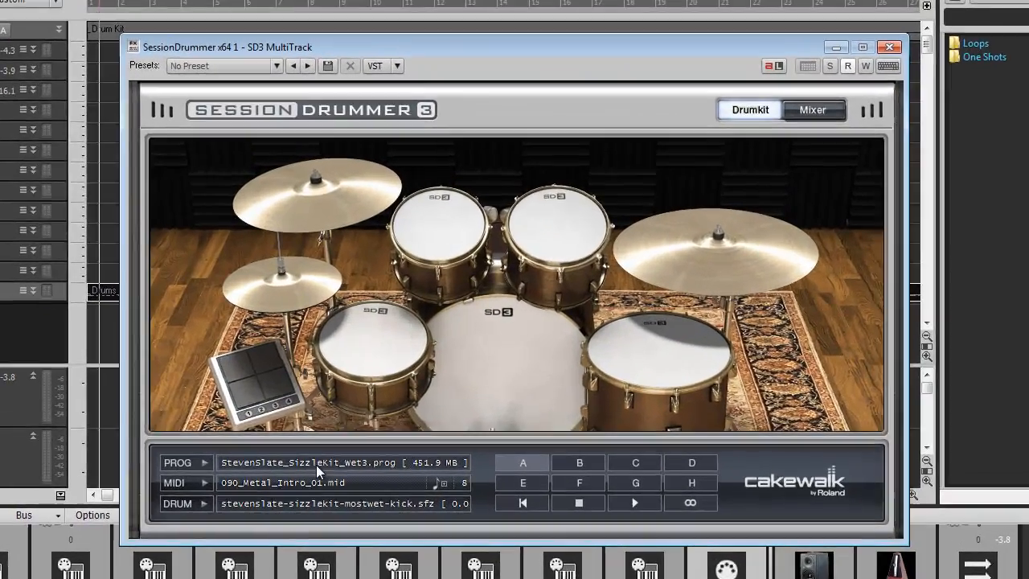
click(316, 464)
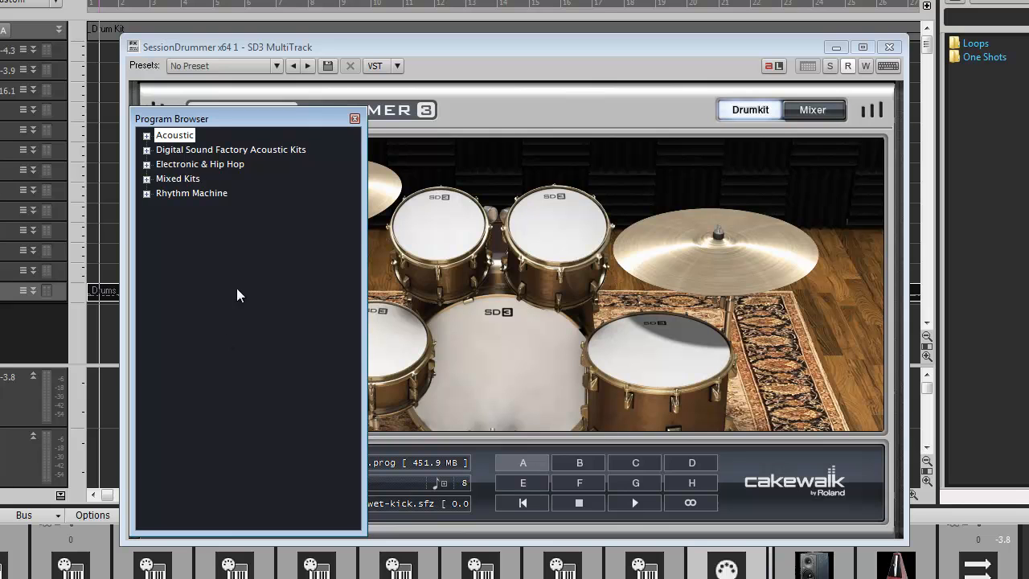
click(146, 136)
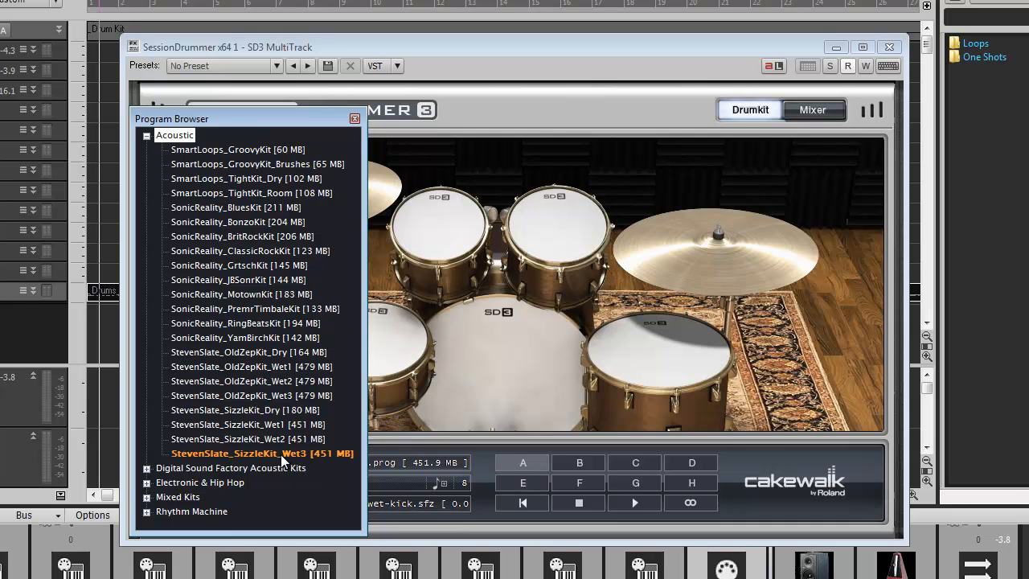
double_click(268, 368)
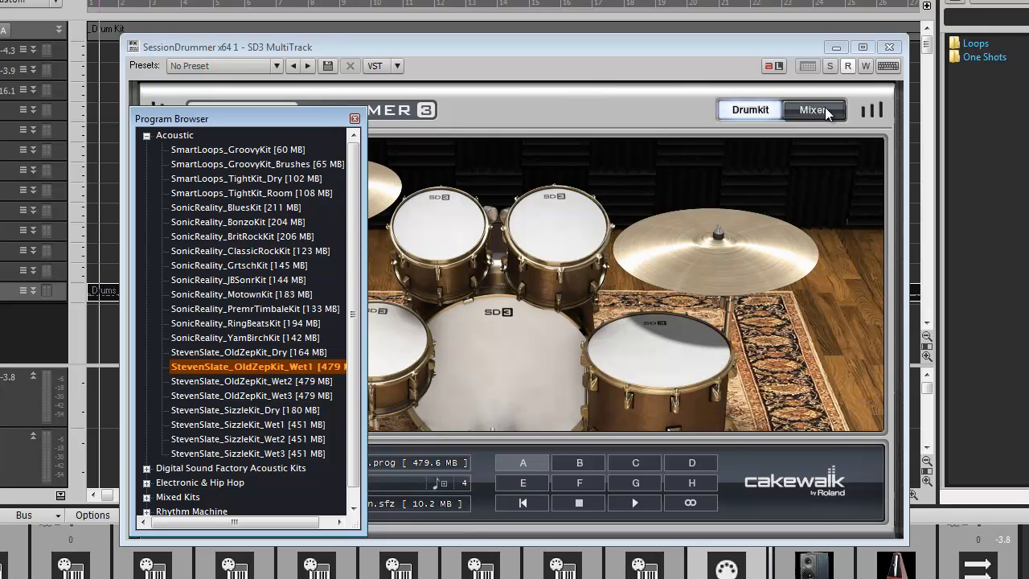
click(354, 120)
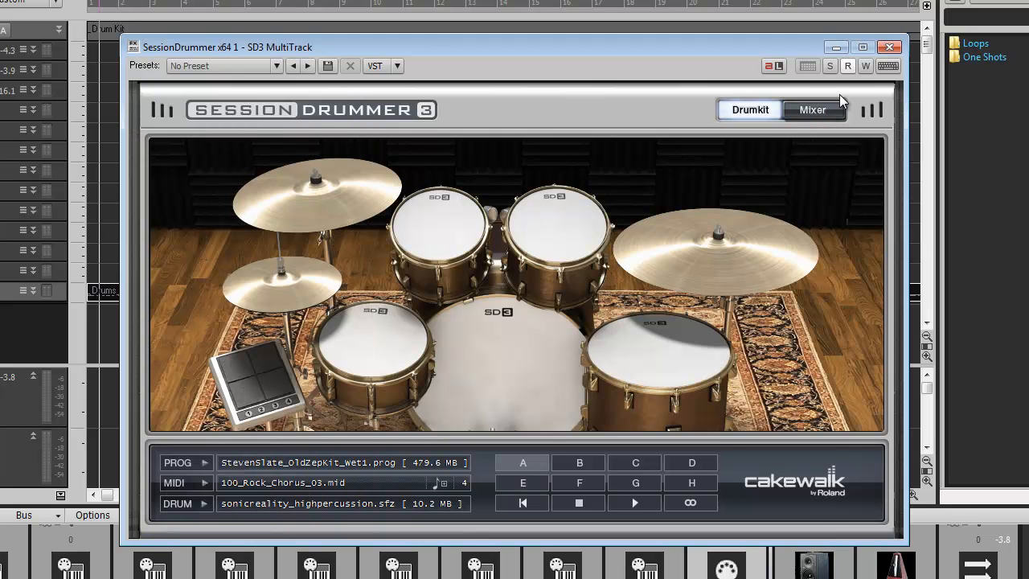
- Show the Session Drummer 3 mixer and play the opening bars with the OldZep kit
click(814, 109)
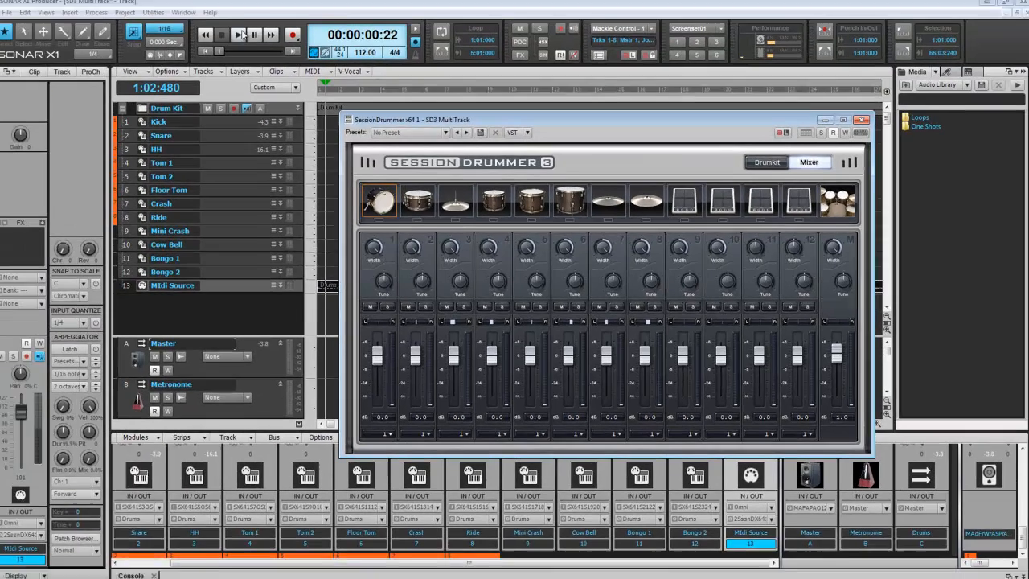
click(240, 34)
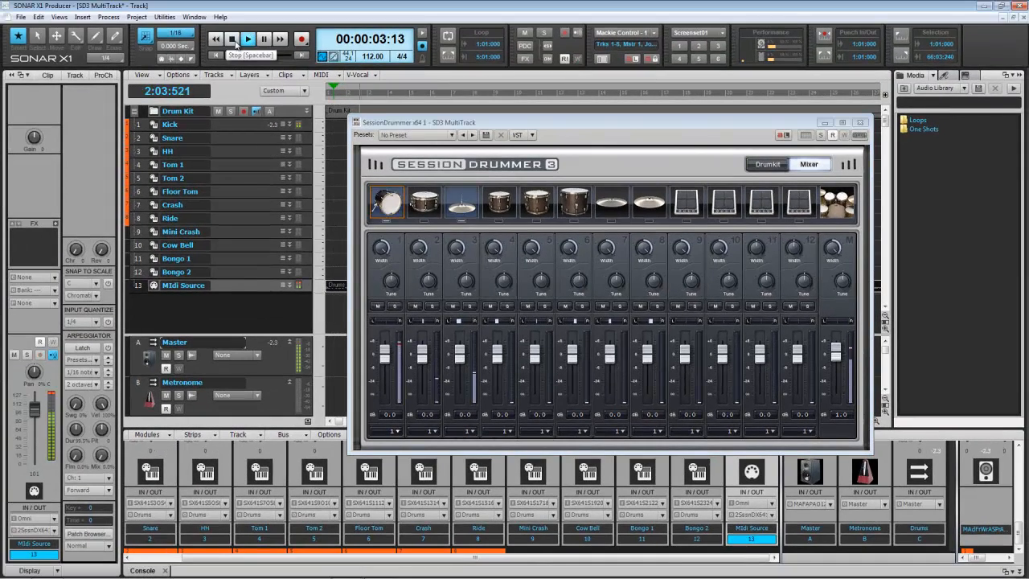
key(space)
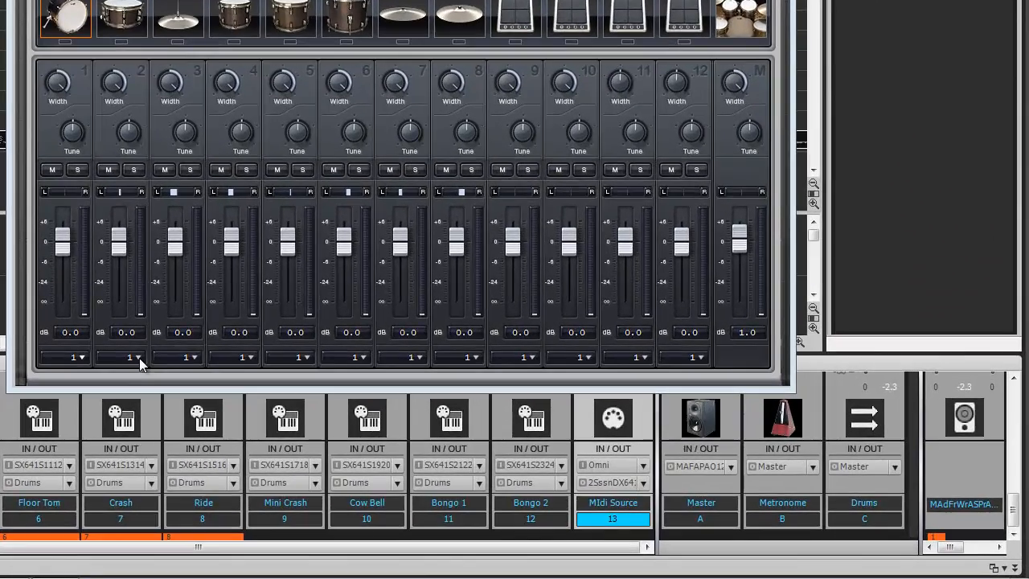
- Route Session Drummer 3 mixer channels 2, 3, 4 and 5 to outputs 2, 3, 4 and 5 respectively
click(435, 431)
click(169, 389)
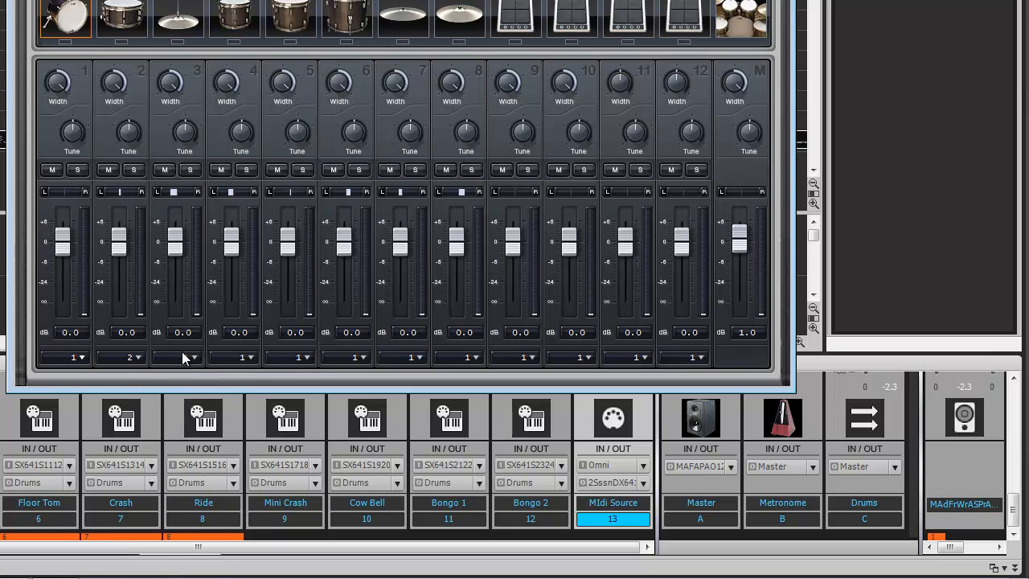
click(249, 359)
click(233, 358)
scroll(233, 357, up, 1)
scroll(286, 354, up, 4)
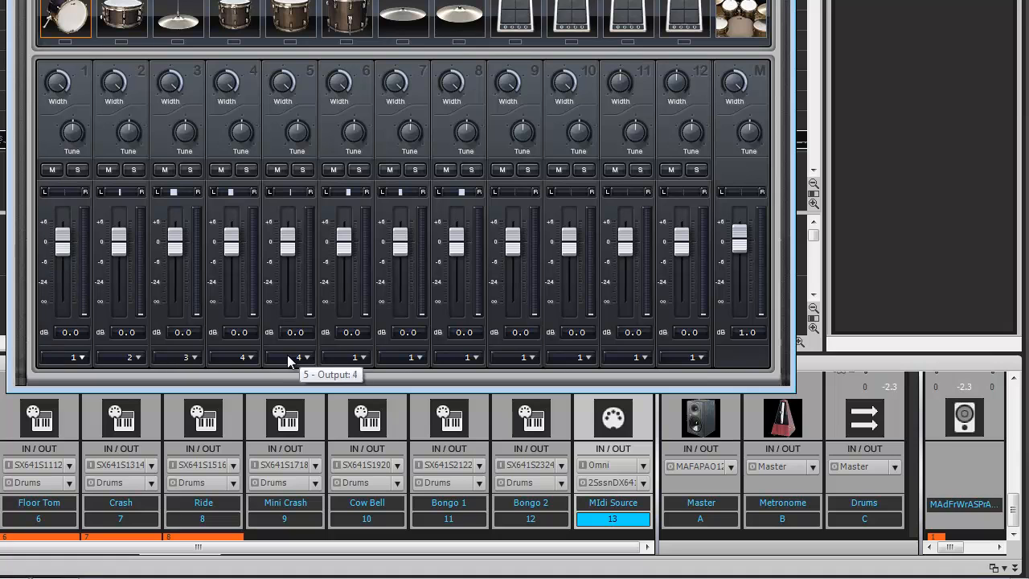
scroll(348, 357, up, 4)
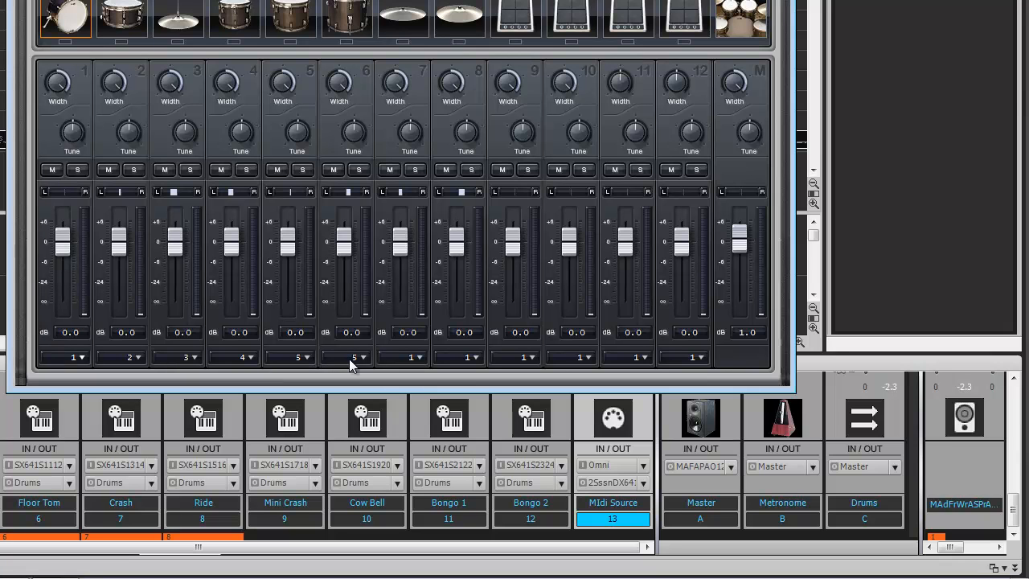
- Route Session Drummer 3 mixer channels 6 through 12 to the outputs with matching numbers
scroll(398, 359, up, 4)
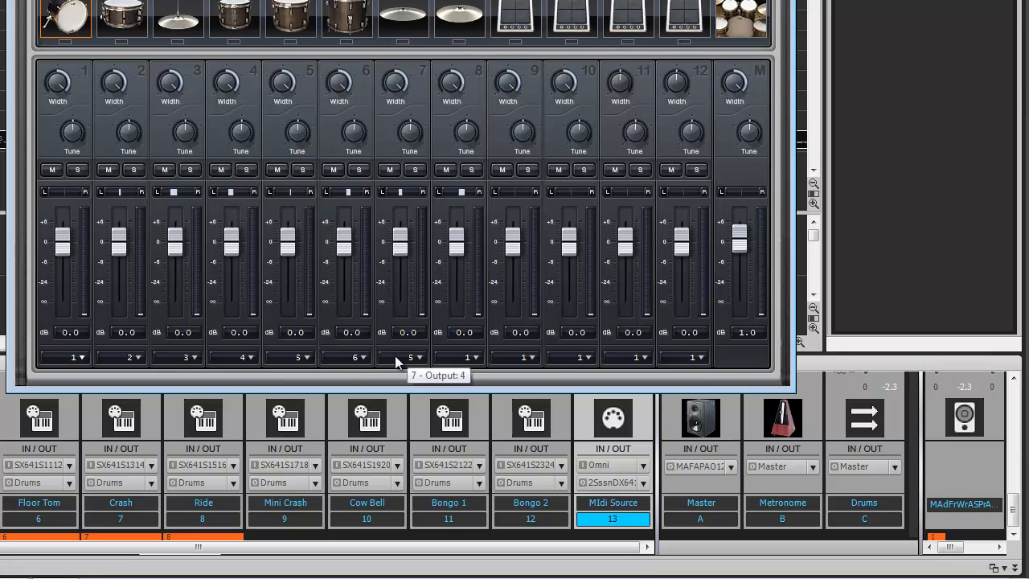
scroll(451, 359, up, 4)
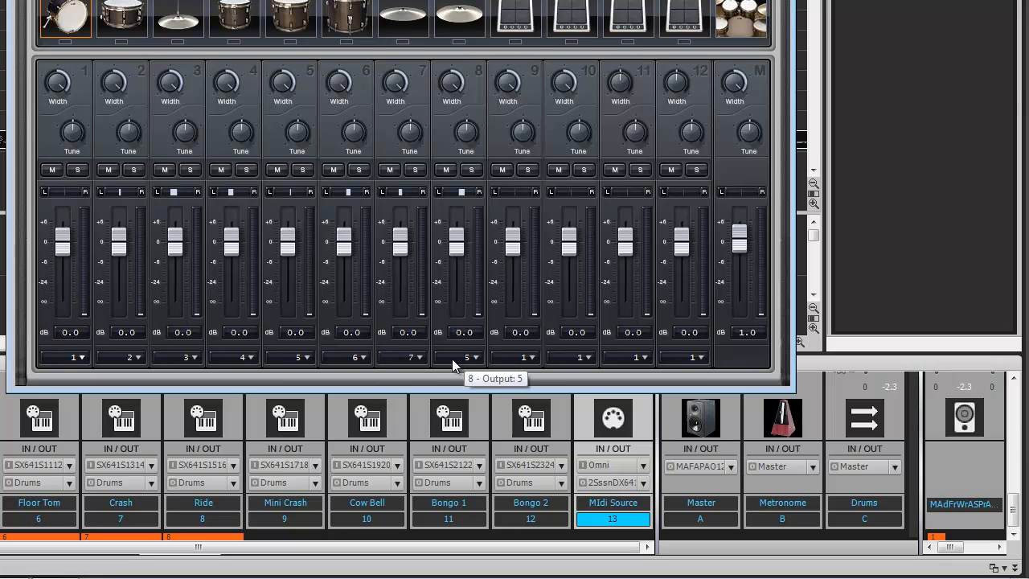
scroll(511, 356, up, 8)
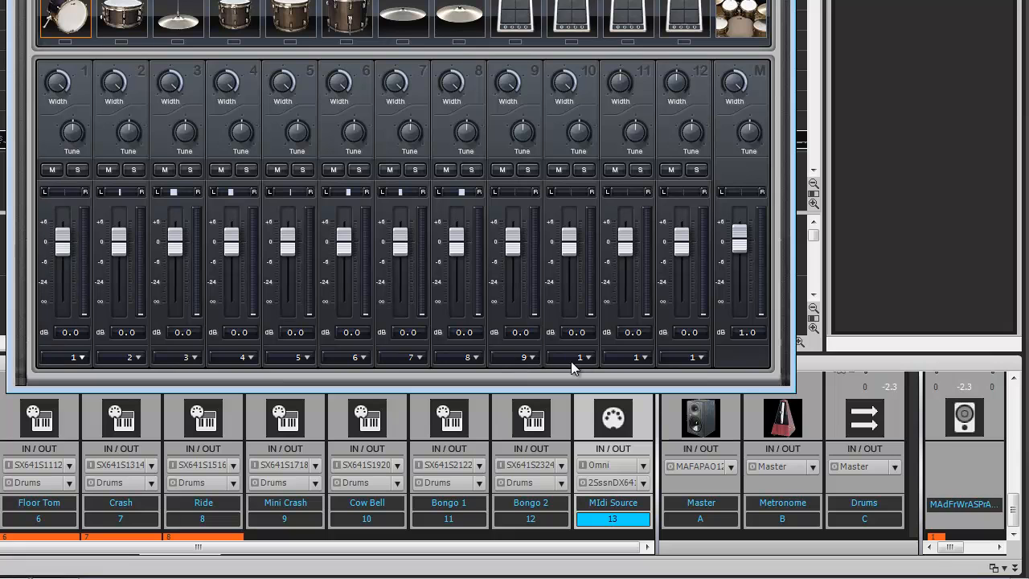
scroll(566, 358, up, 8)
scroll(616, 355, up, 9)
scroll(616, 355, up, 1)
scroll(671, 359, up, 5)
scroll(672, 359, up, 5)
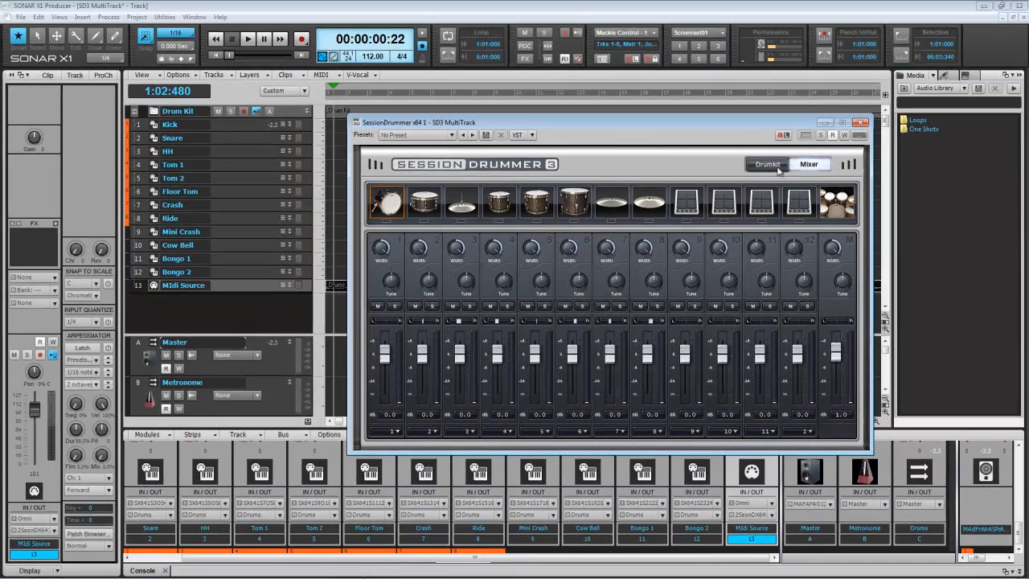
- Show the drum kit view, rewind to the project start and play the first bars with the separate outputs
click(767, 165)
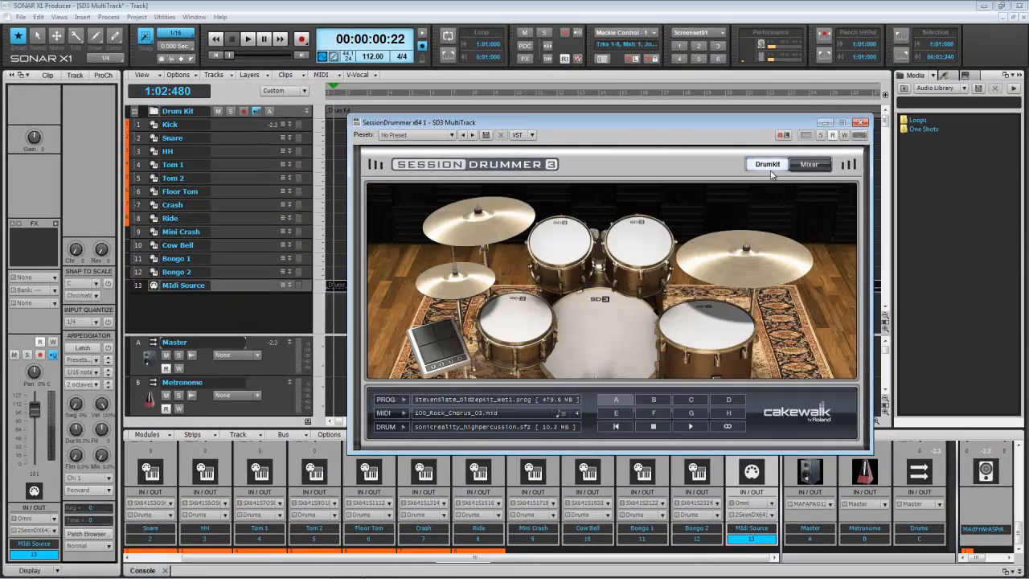
click(215, 39)
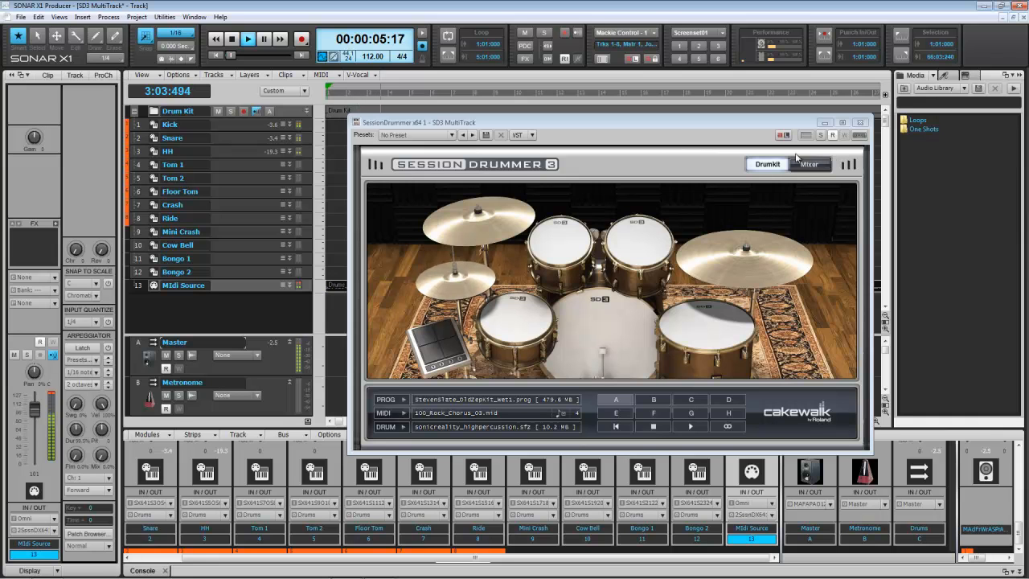
key(space)
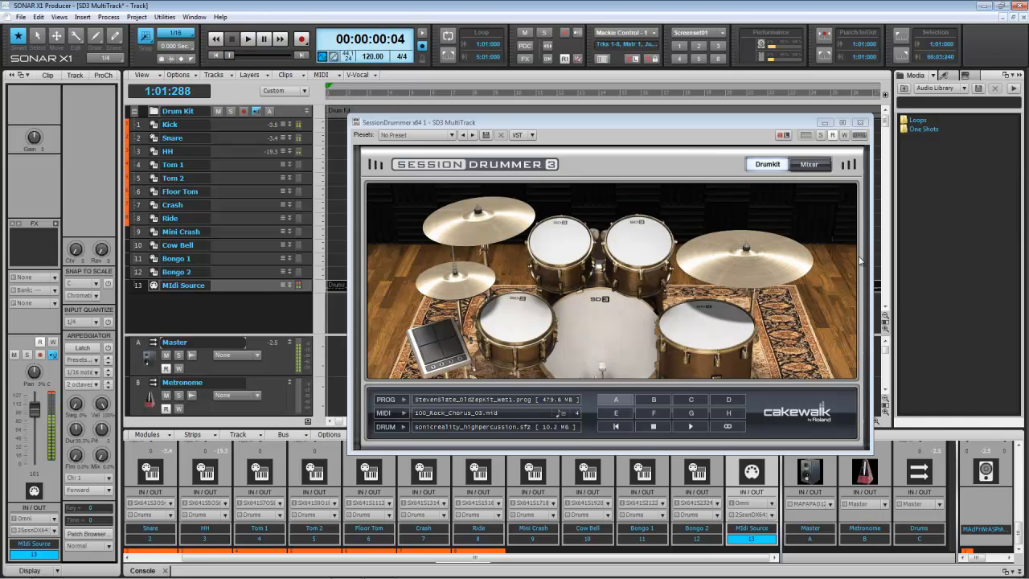
- In the Session Drummer 3 mixer, set the hi-hat pad's note to 46: OpnHat and audition the pad
click(813, 164)
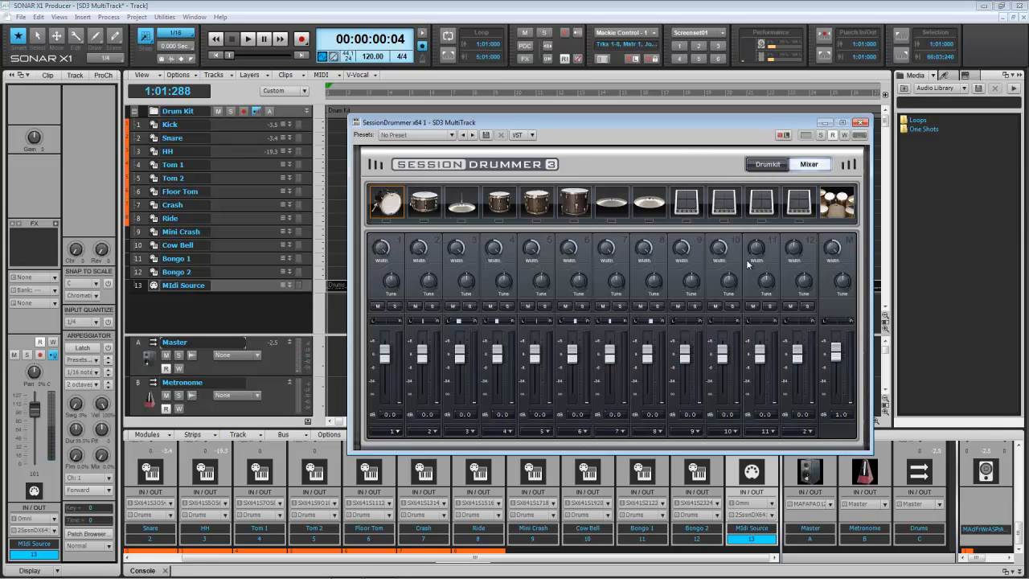
click(468, 206)
right_click(467, 208)
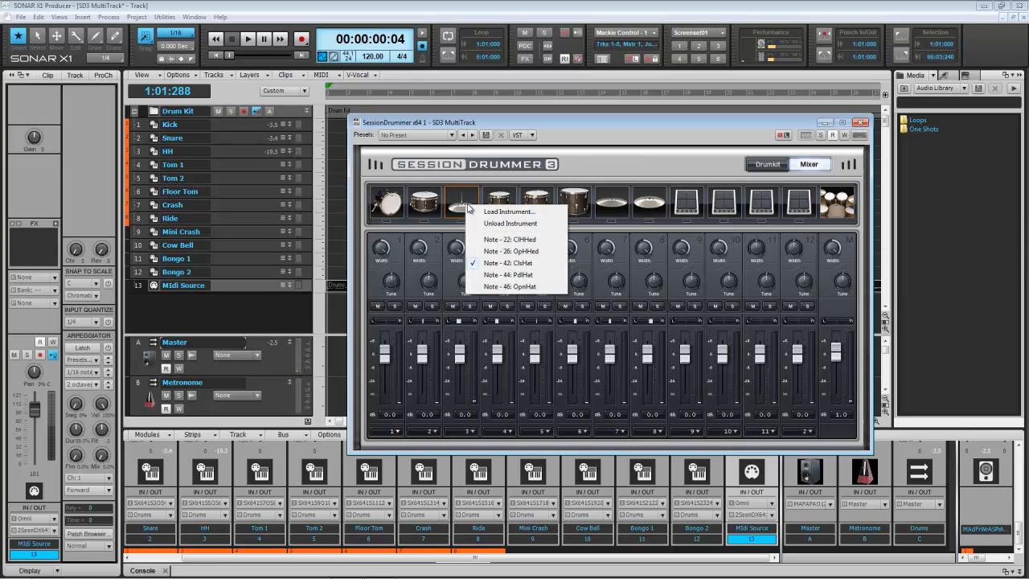
click(508, 287)
click(463, 208)
click(463, 211)
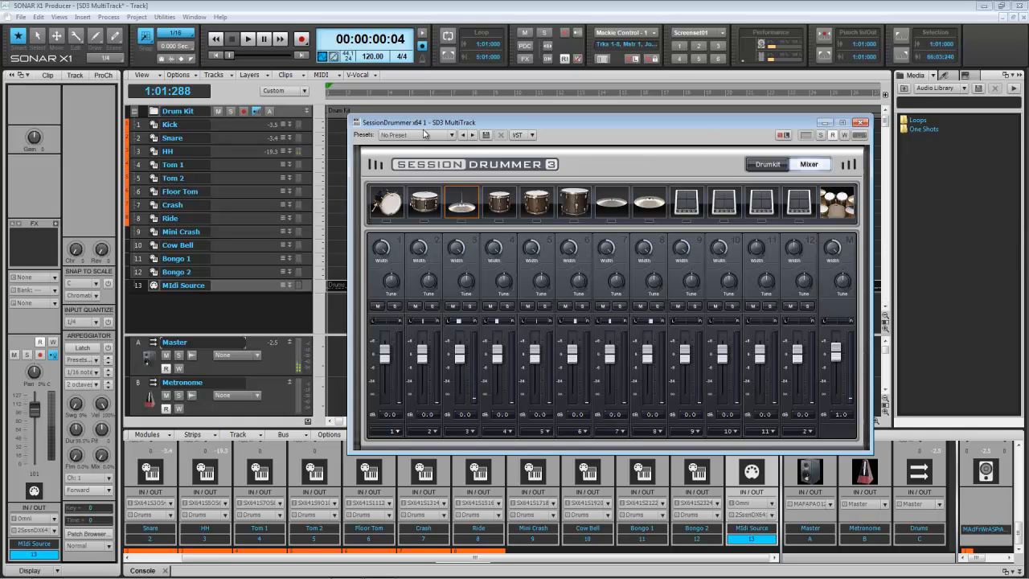
- Close the Session Drummer 3 window and play the opening bars while watching the individual drum track meters
click(859, 123)
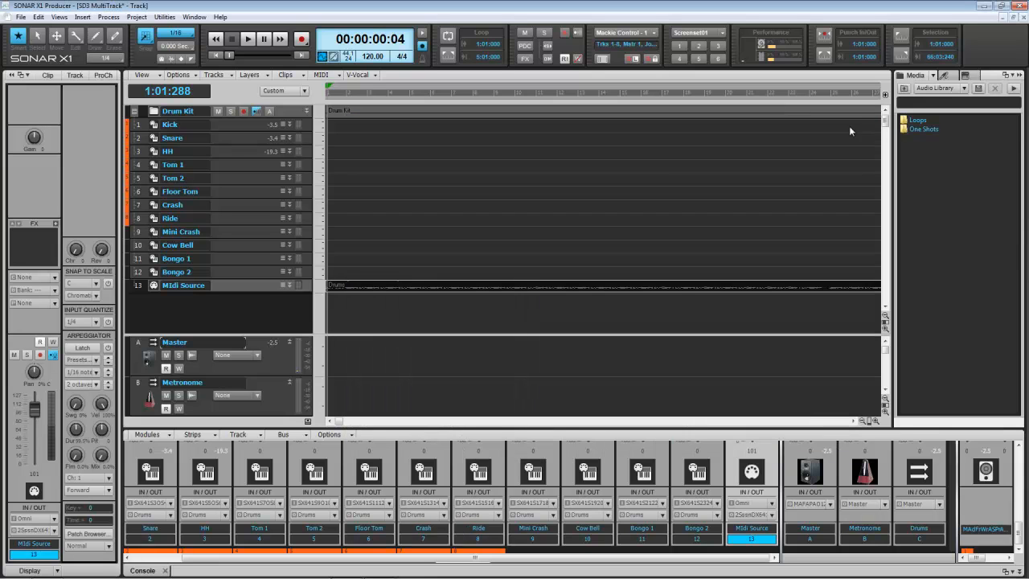
click(247, 39)
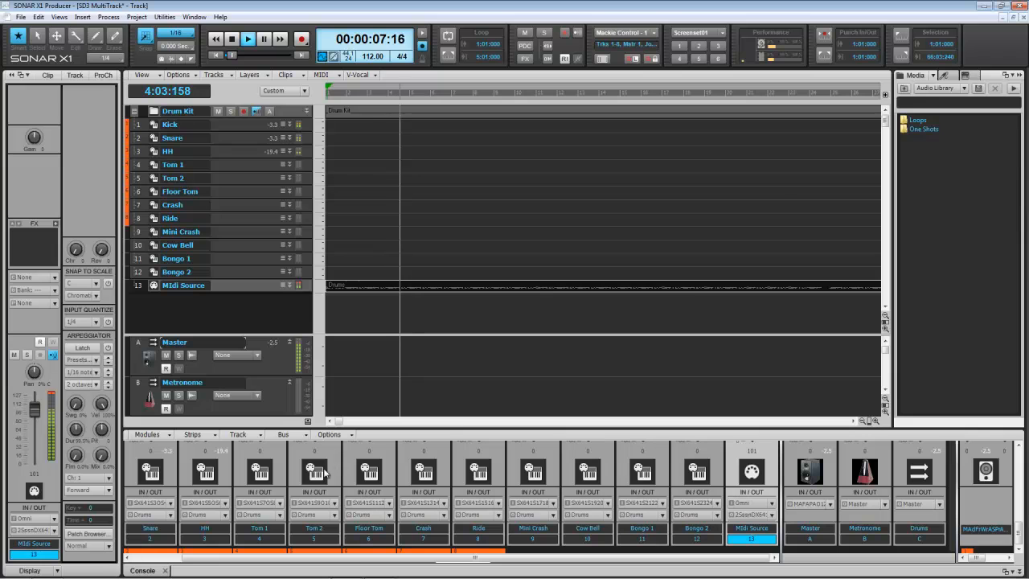
key(space)
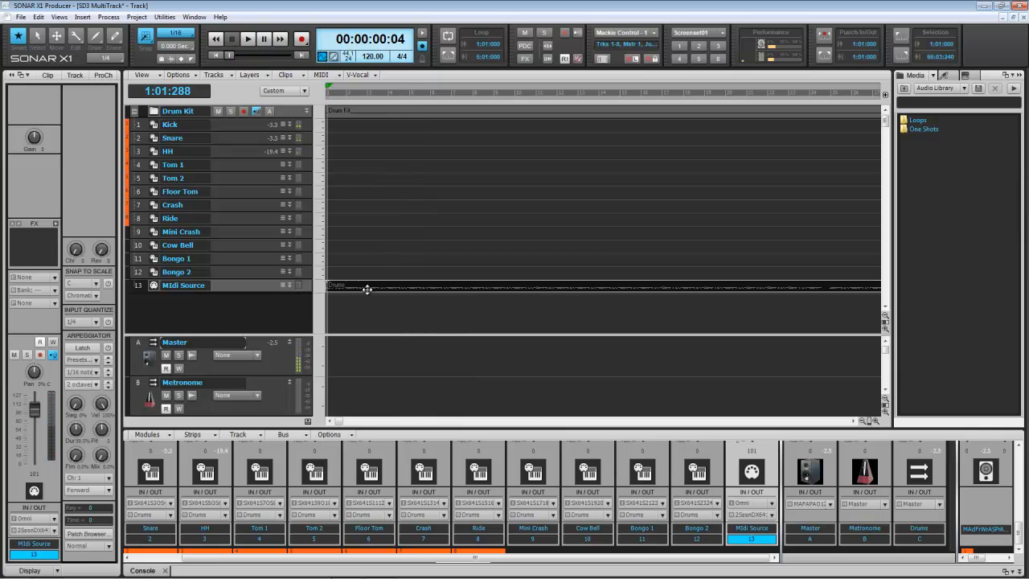